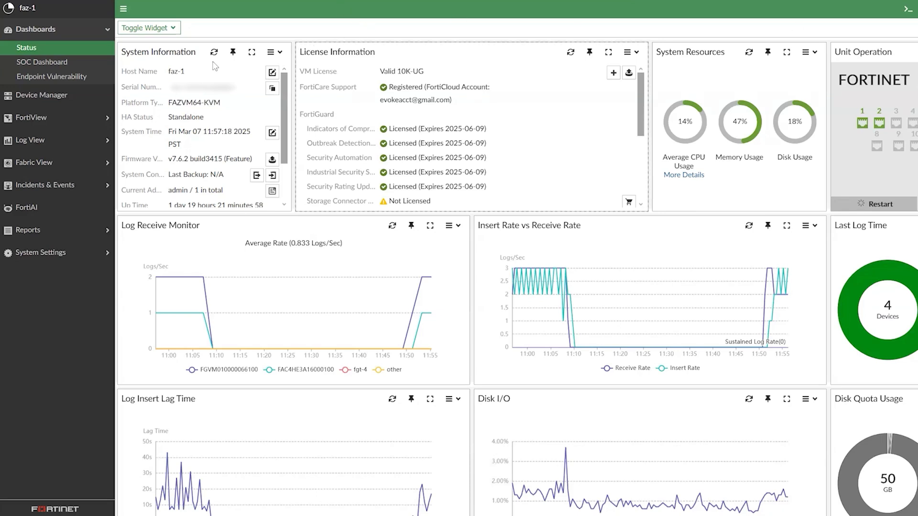
- Open the list of logging devices, then go to the log viewer's logs
left_click(68, 98)
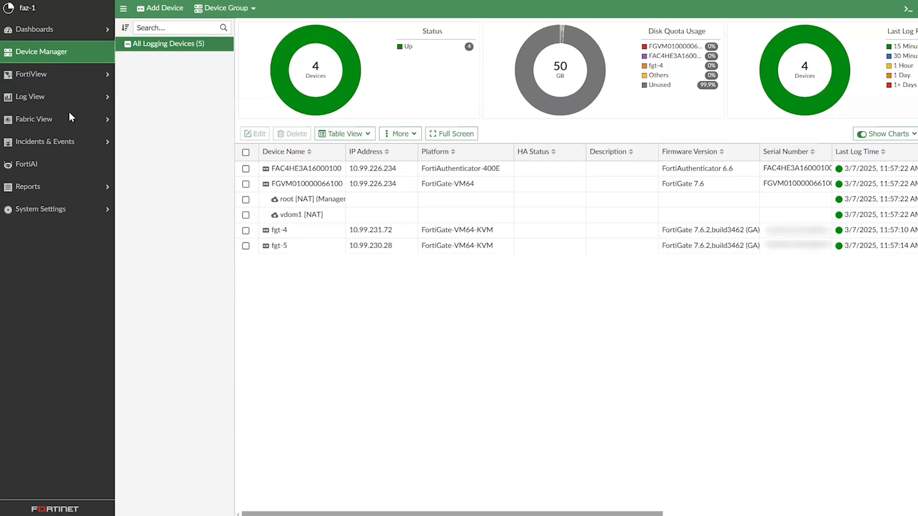
left_click(58, 98)
left_click(46, 114)
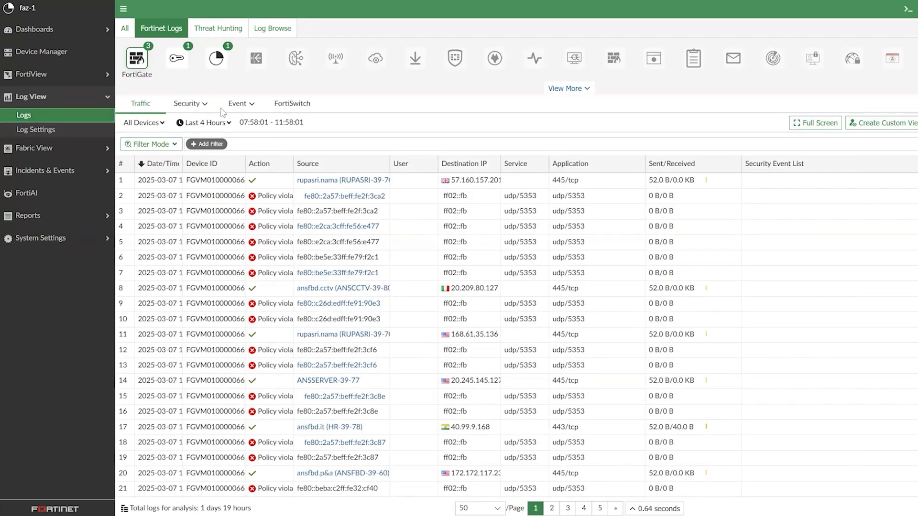
- Show the System event logs and filter them to messages containing Administrator
left_click(237, 103)
left_click(244, 148)
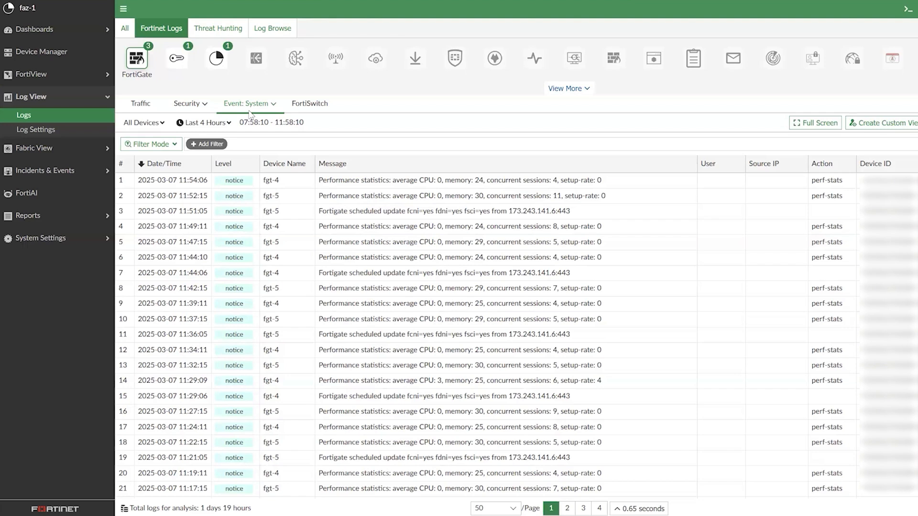
left_click(201, 145)
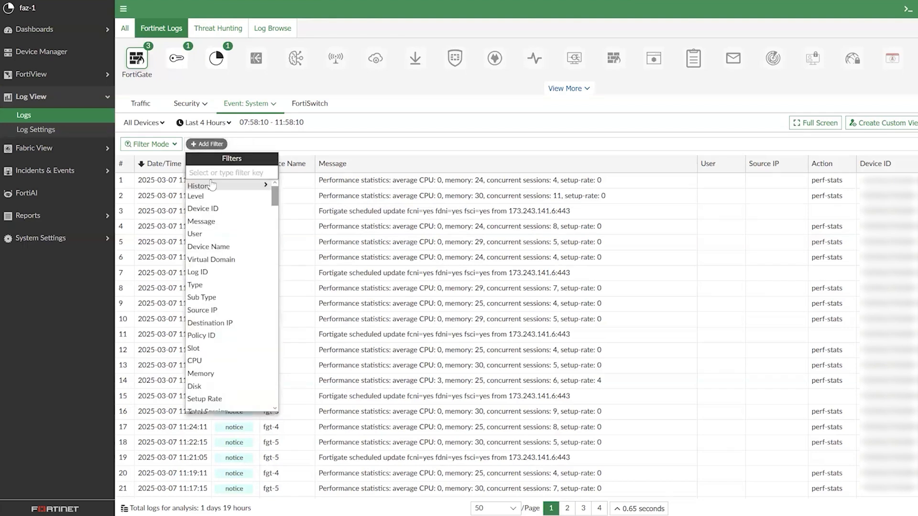
mouse_move(224, 185)
left_click(319, 215)
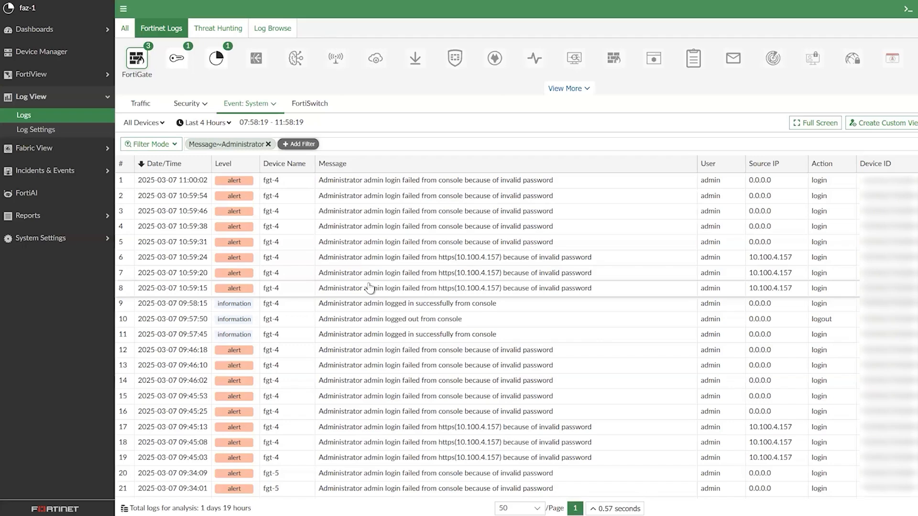
- Open the event handlers list and search it for login
left_click(38, 177)
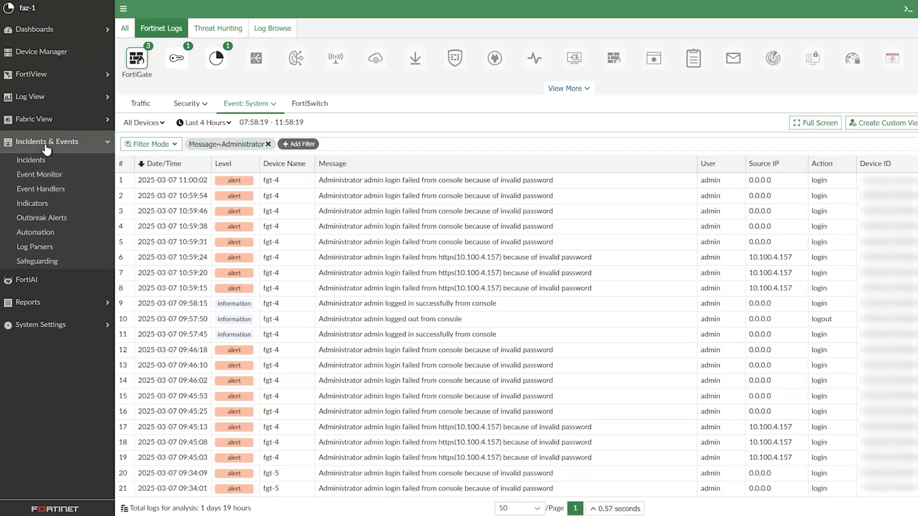
left_click(54, 190)
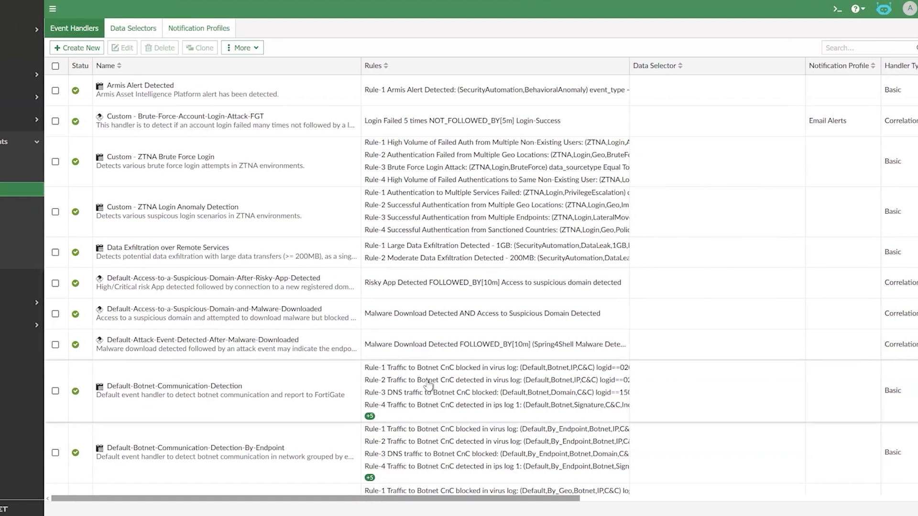
left_click(414, 385)
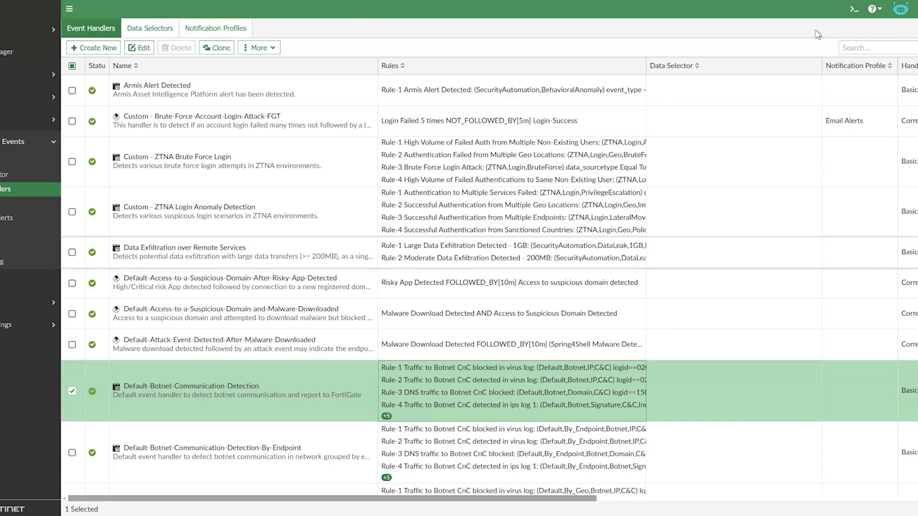
left_click(843, 48)
type("login")
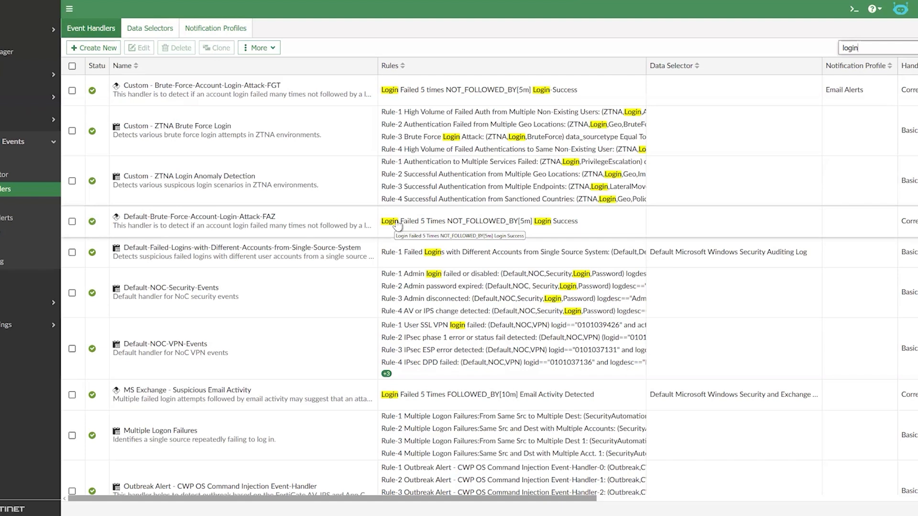
- Browse the login-related handlers and open the Custom - ZTNA Brute Force Login handler
left_click(262, 139)
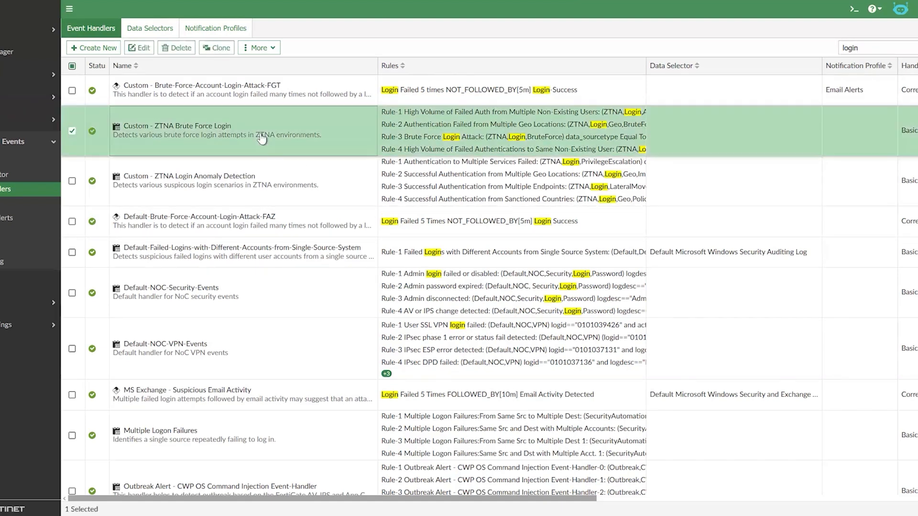
left_click(256, 186)
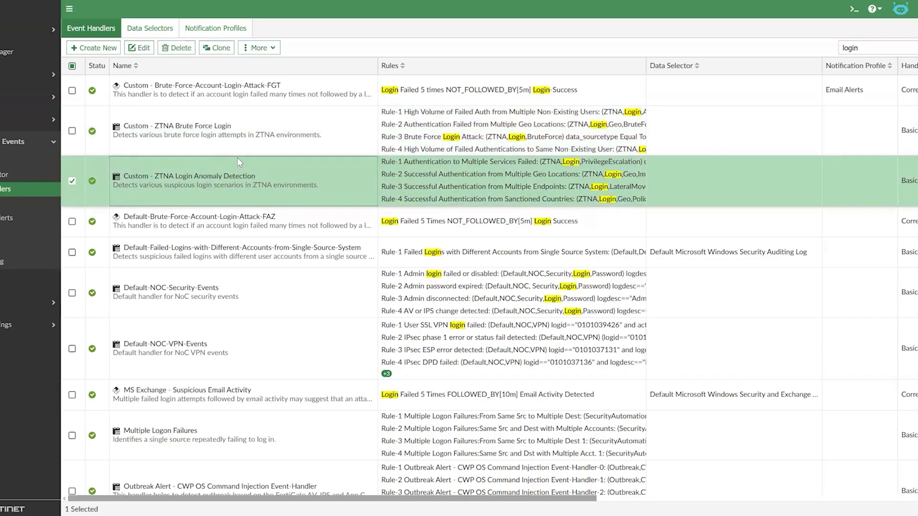
left_click(210, 97)
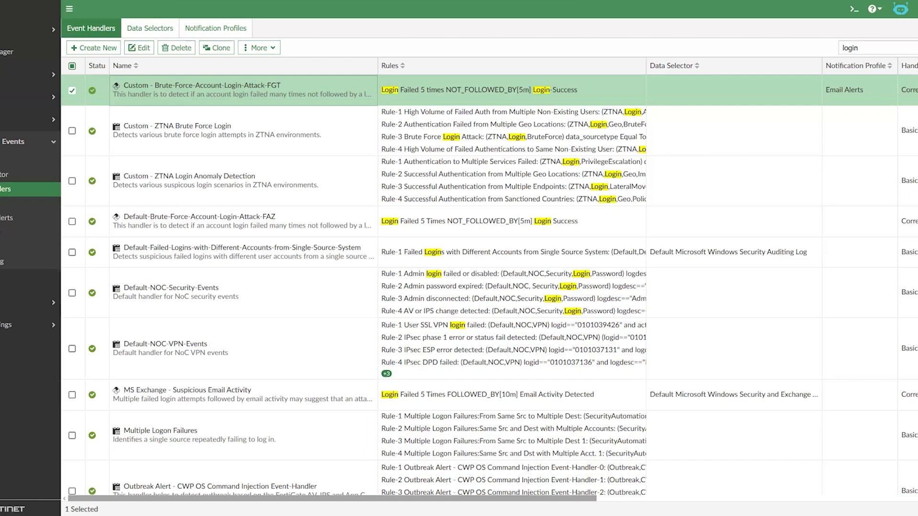
left_click(243, 137)
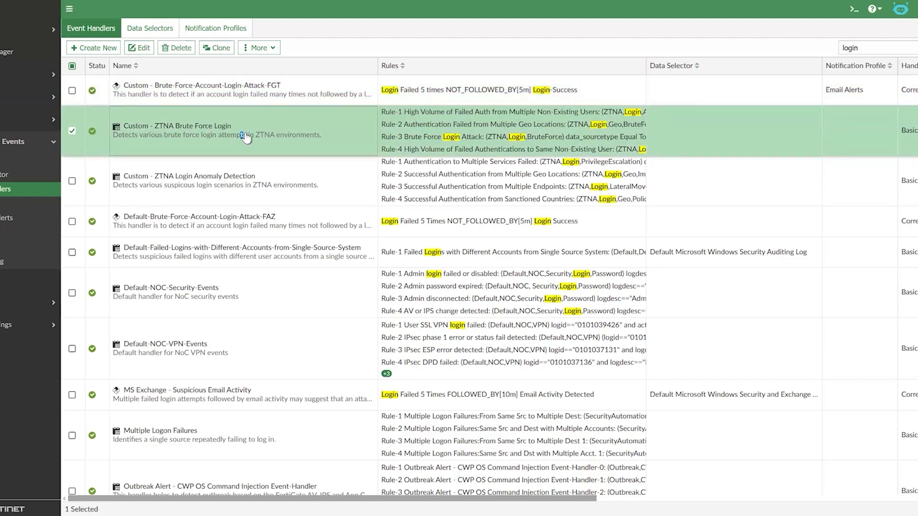
double_click(243, 136)
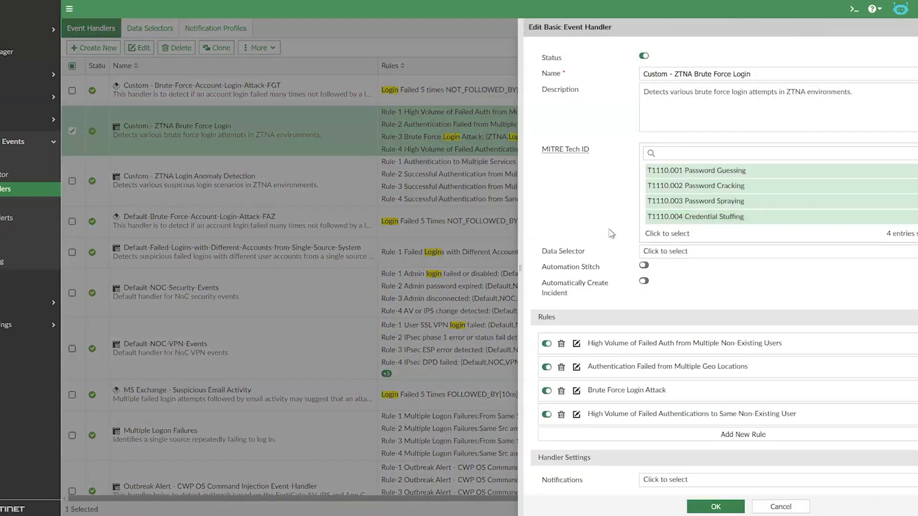
- Inspect the Brute Force Login Attack rule's log filters and event conditions, then close the rule
scroll(718, 338, "down", 1)
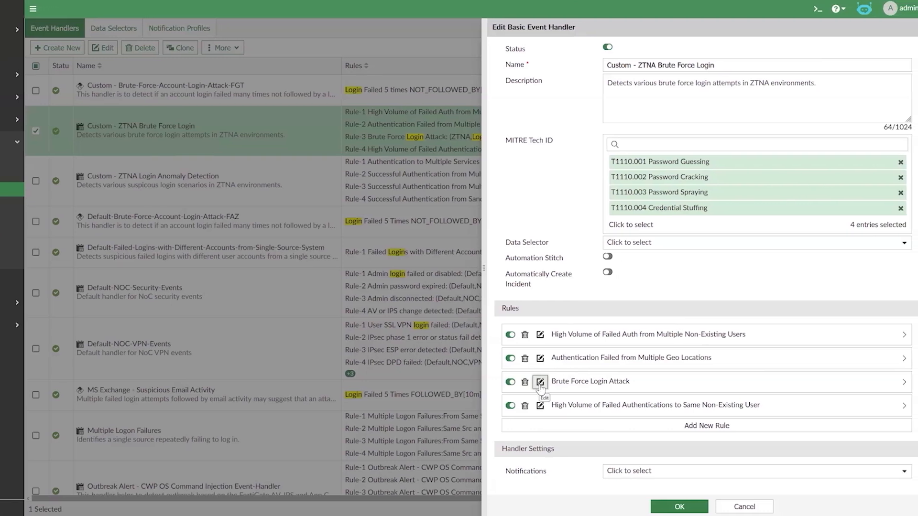
left_click(546, 382)
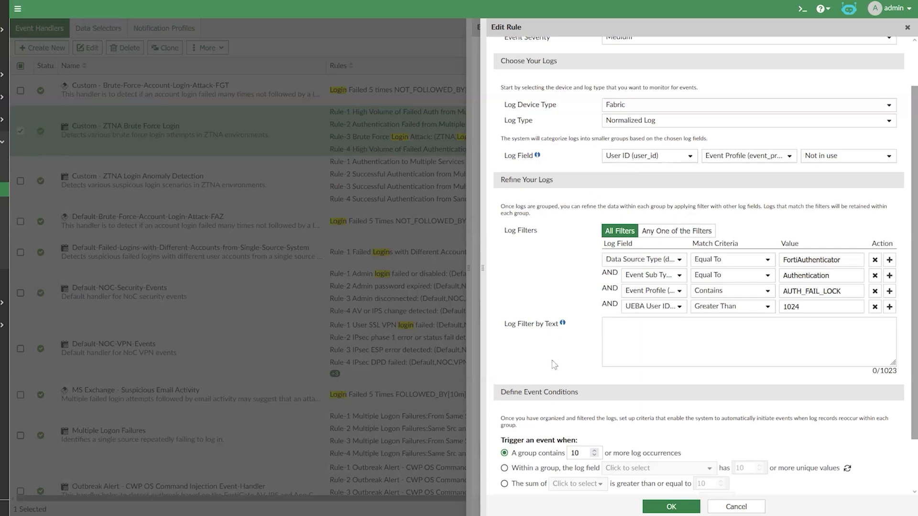
scroll(545, 409, "down", 1)
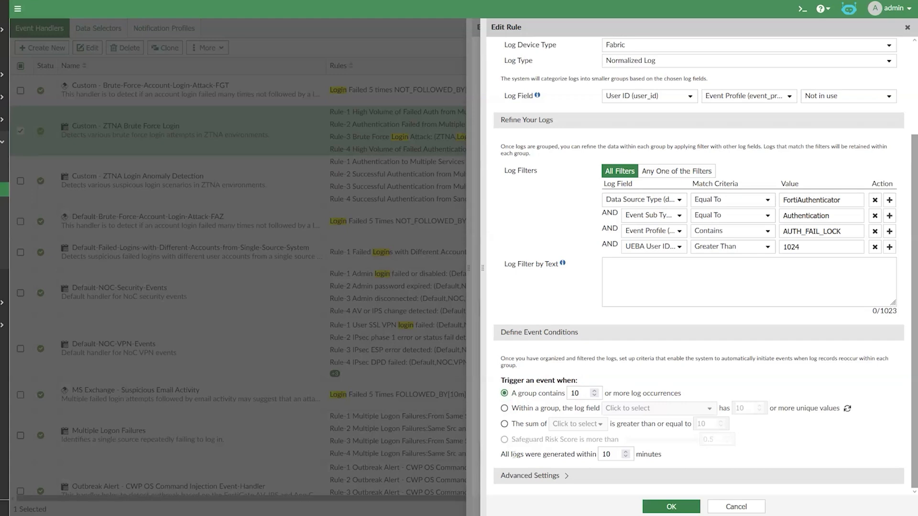
left_click_drag(516, 455, 582, 454)
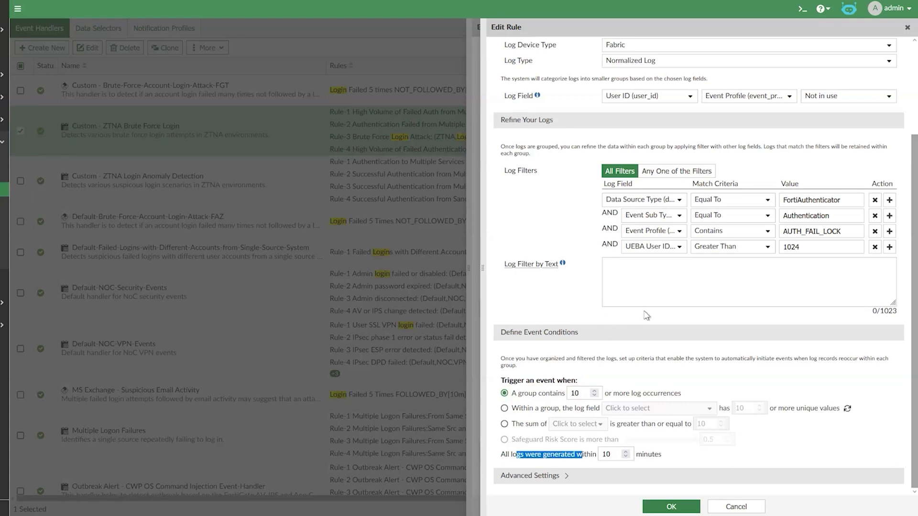
left_click(672, 506)
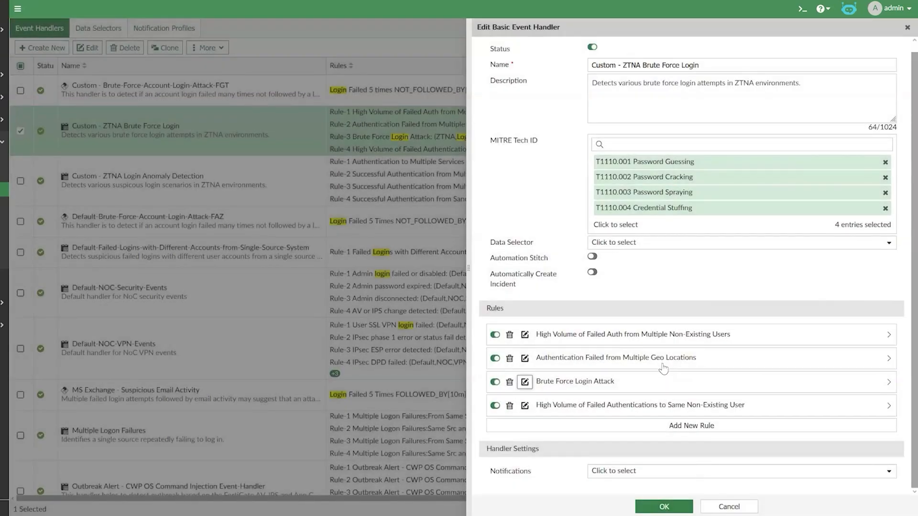
- Inspect the Authentication Failed from Multiple Geo Locations rule, then close the rule and the handler without saving
left_click(526, 359)
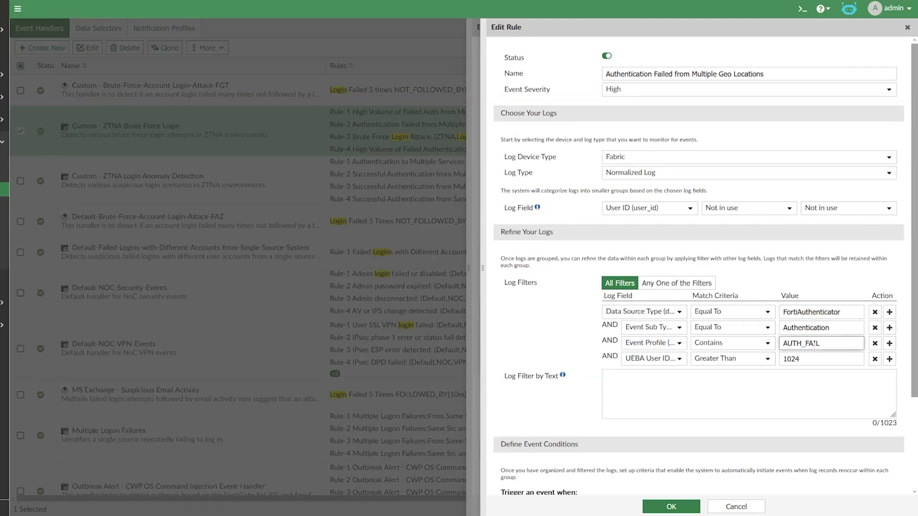
scroll(584, 301, "down", 3)
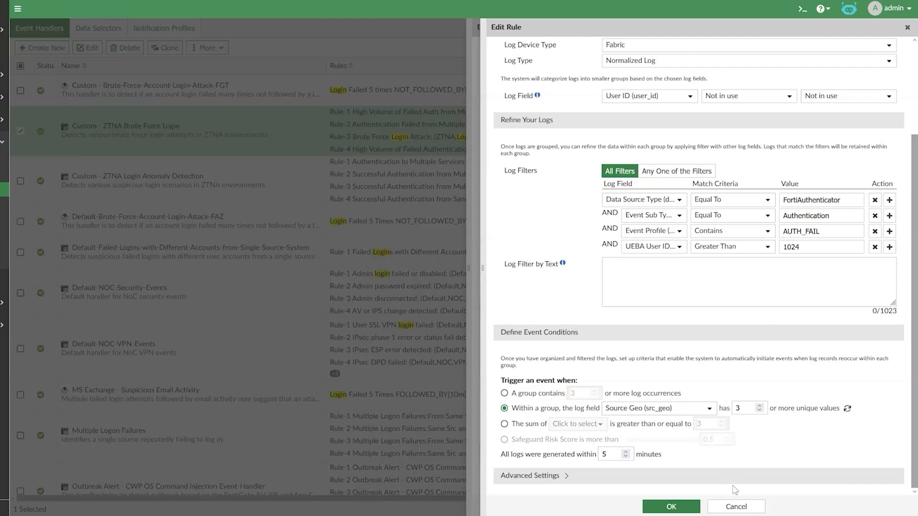
left_click(736, 507)
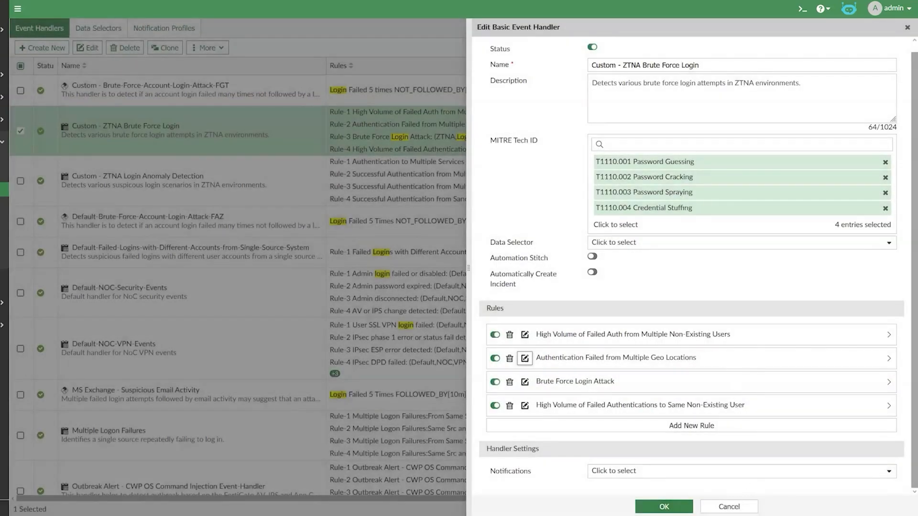
left_click(729, 507)
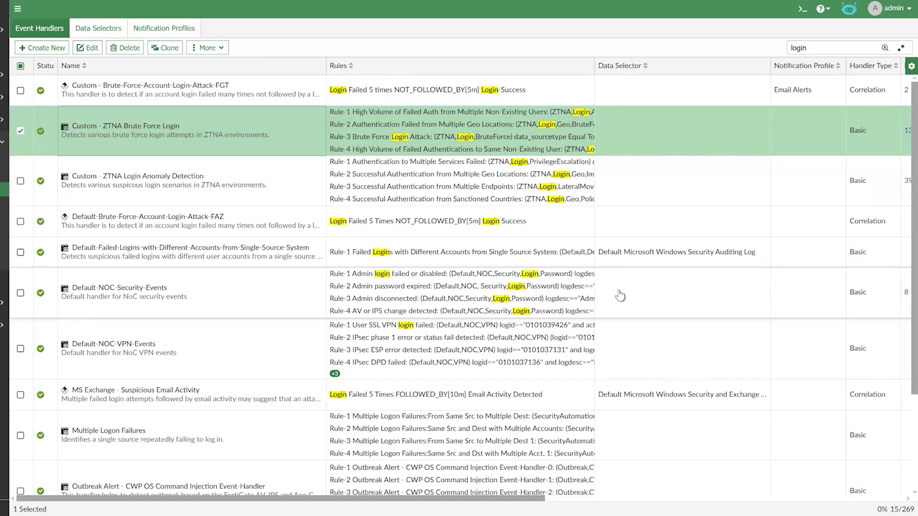
- Open the Custom - ZTNA Login Anomaly Detection handler and its Successful Authentication from Multiple Geo Locations rule
left_click(236, 185)
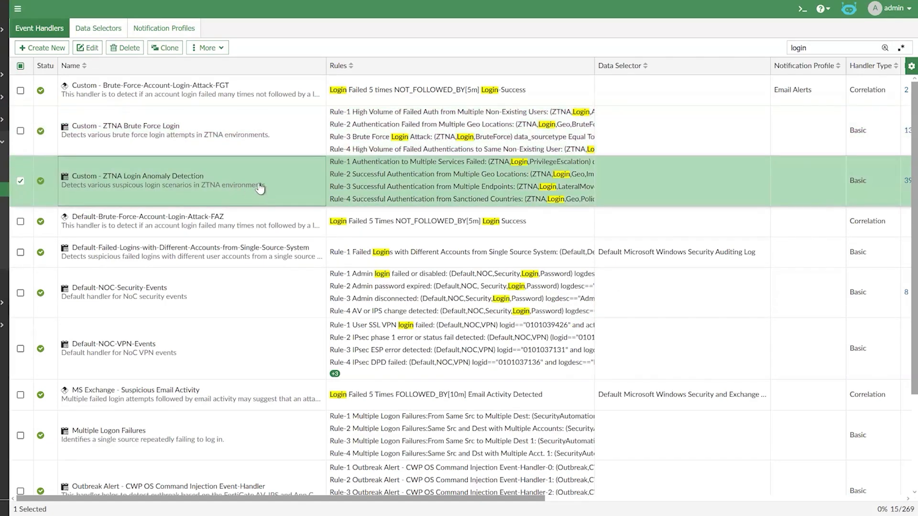
double_click(251, 182)
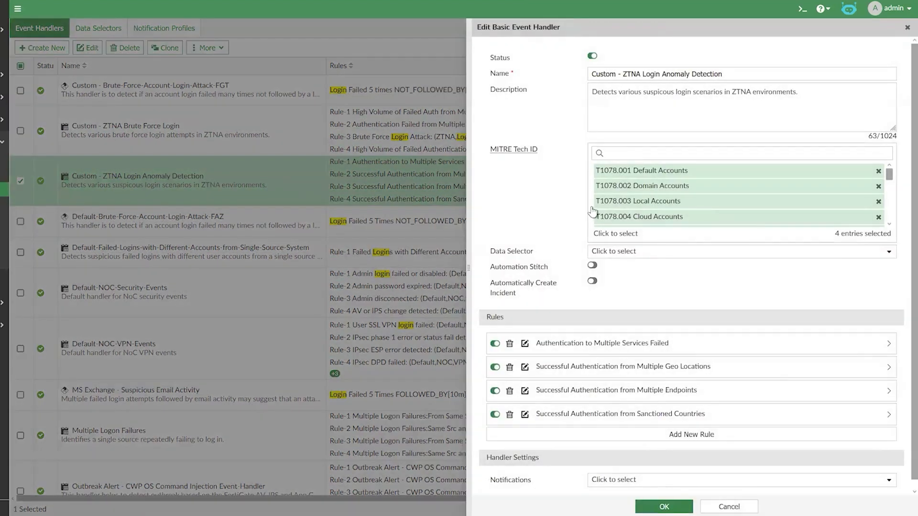
scroll(576, 235, "down", 1)
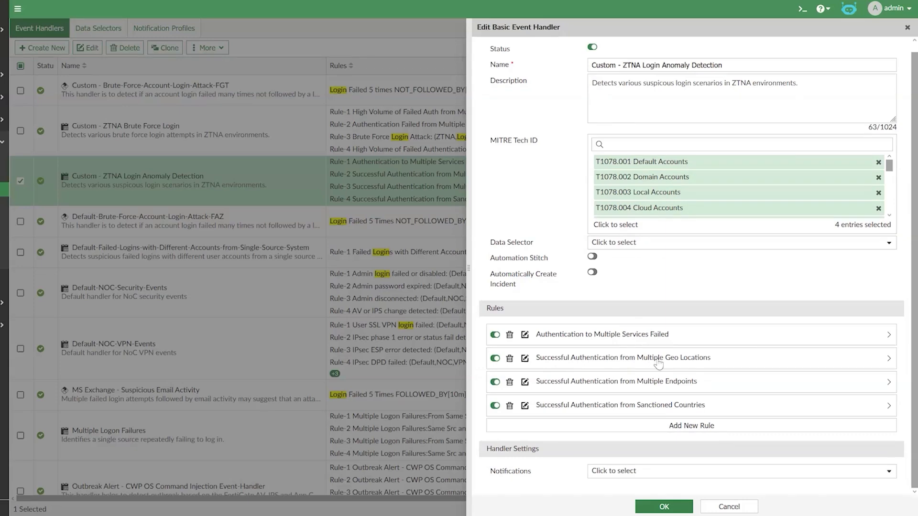
left_click(524, 358)
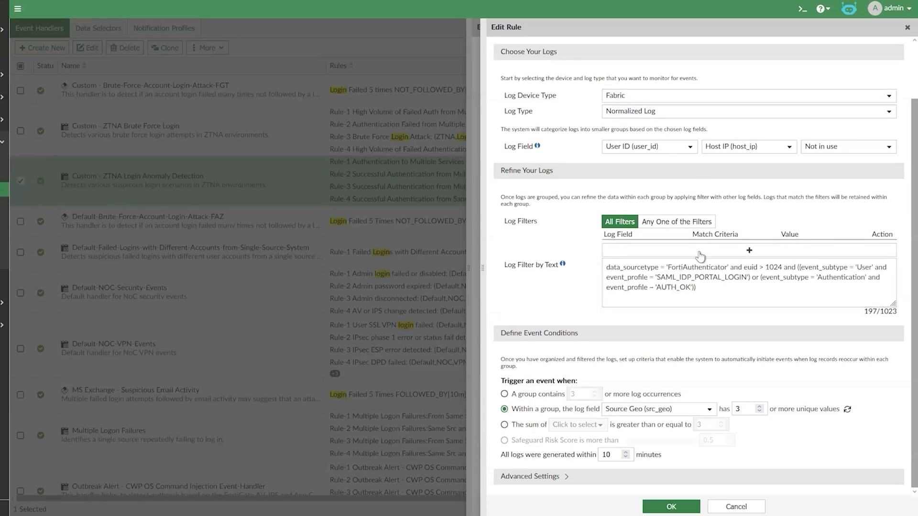
- Review this rule's filter text, trigger conditions and advanced settings, then close the rule and handler without saving
left_click(684, 287)
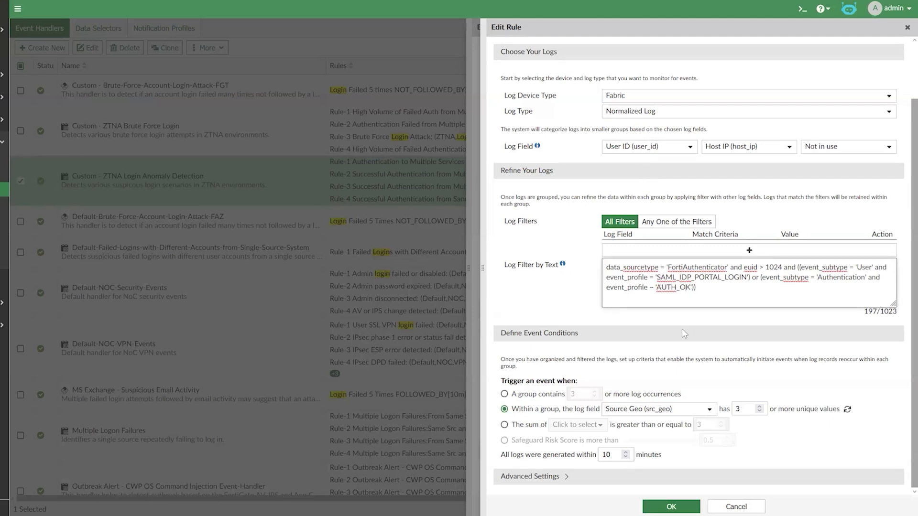
left_click(736, 409)
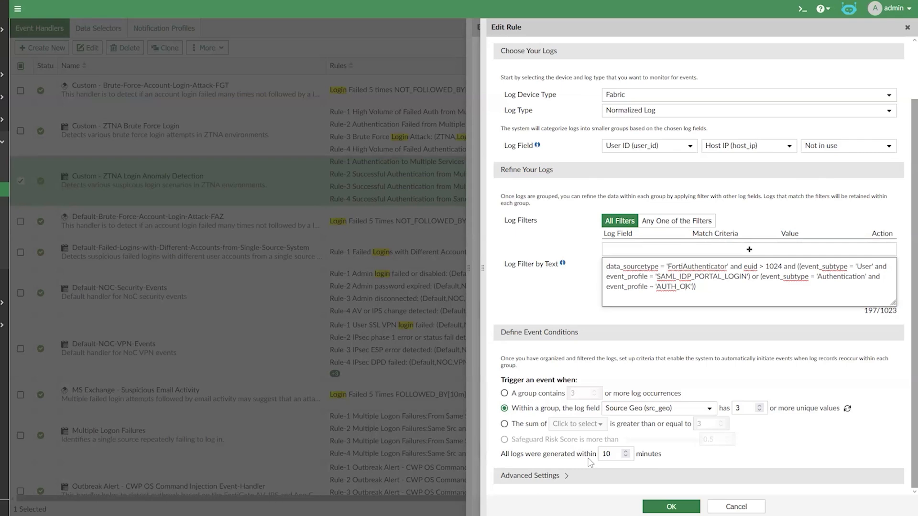
left_click(564, 477)
scroll(602, 390, "down", 5)
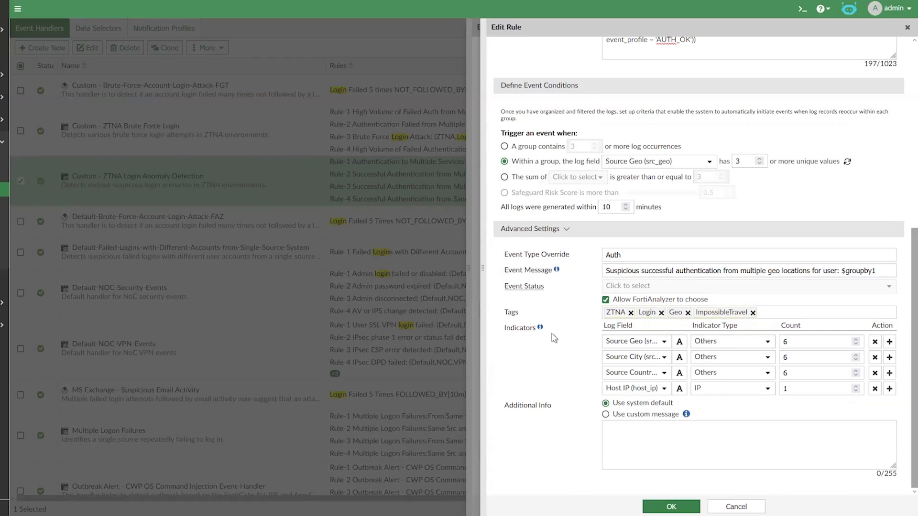
left_click(727, 507)
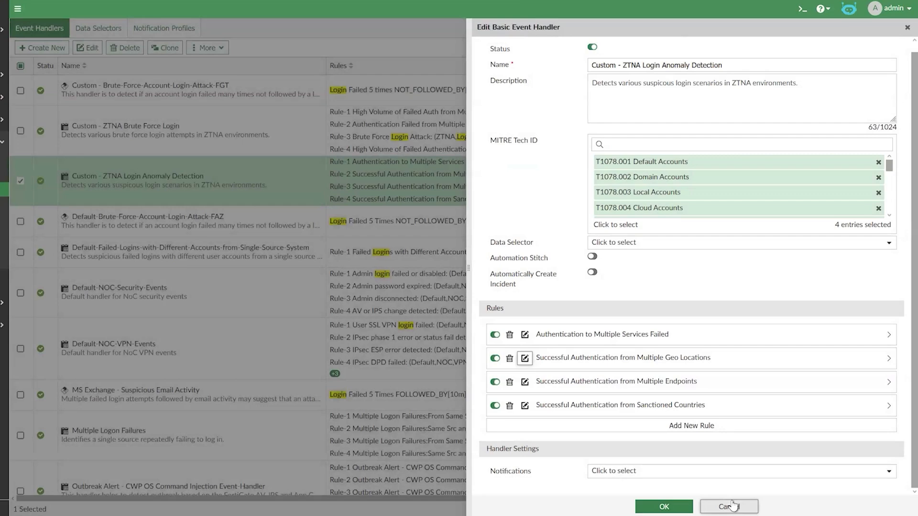
left_click(729, 506)
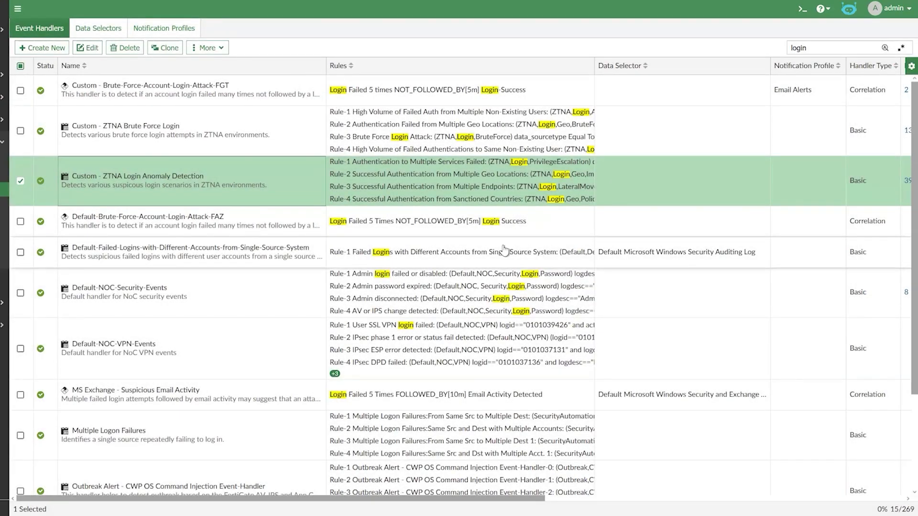
- Open the Custom - Brute-Force-Account-Login-Attack-FGT correlation handler and show the options for its NOT_FOLLOWED_BY operator
left_click(145, 103)
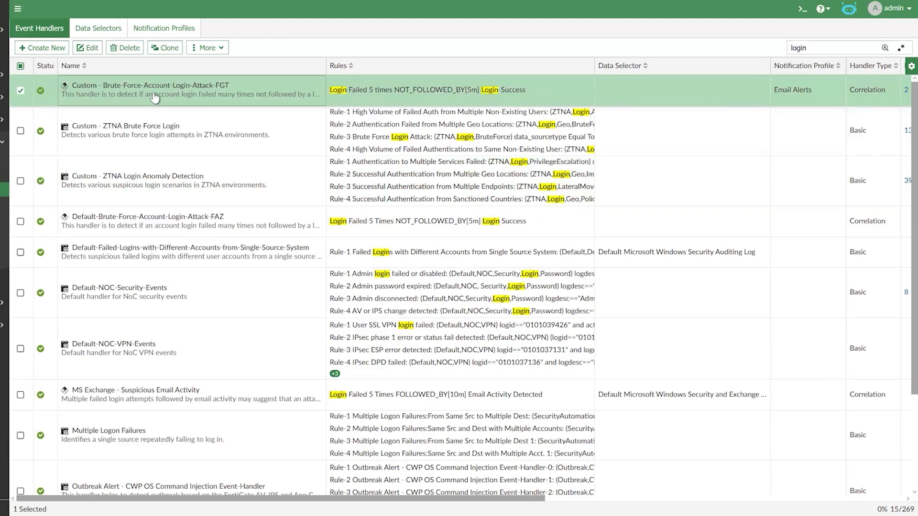
double_click(153, 90)
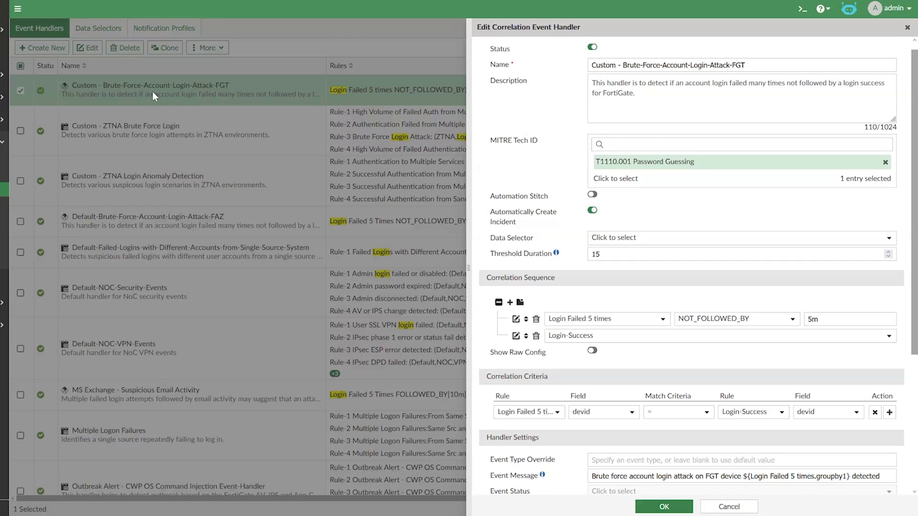
left_click(721, 319)
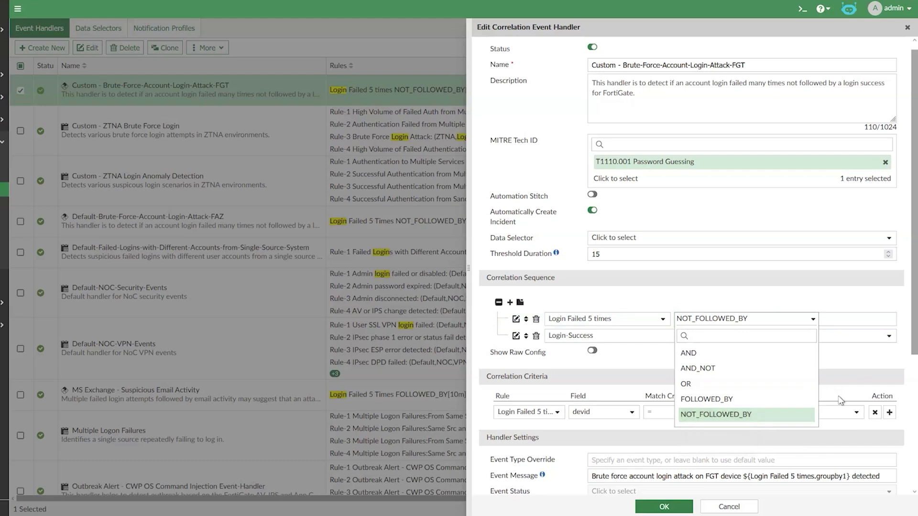
- Close the operator options, open the Login Failed 5 times rule to review its log filter and trigger condition, then cancel it
left_click(789, 289)
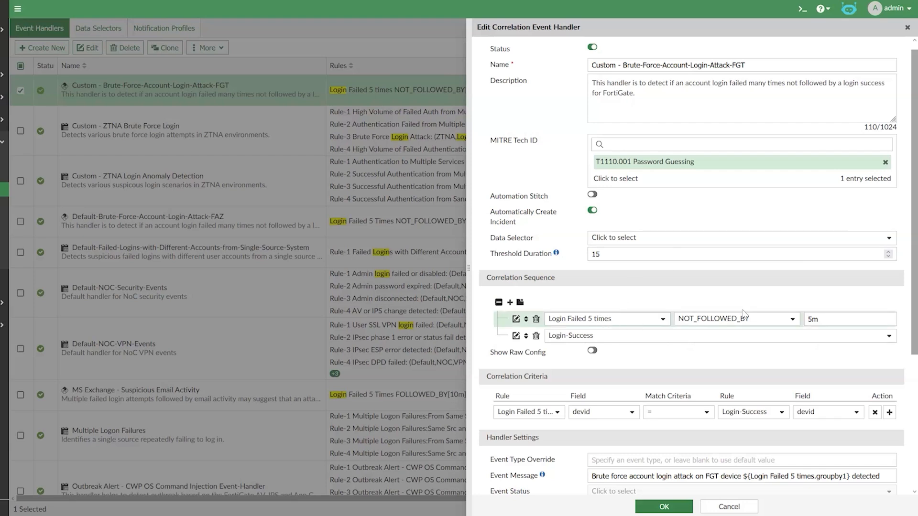
left_click(832, 317)
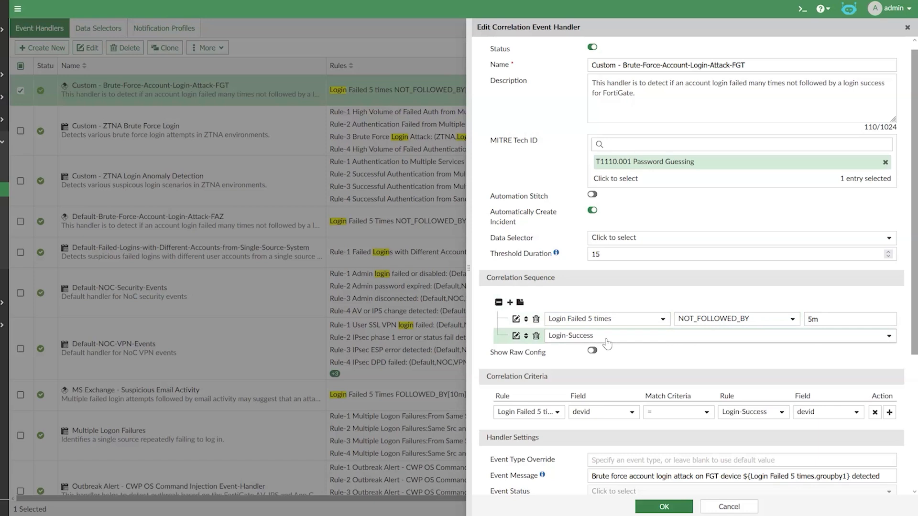
left_click(516, 319)
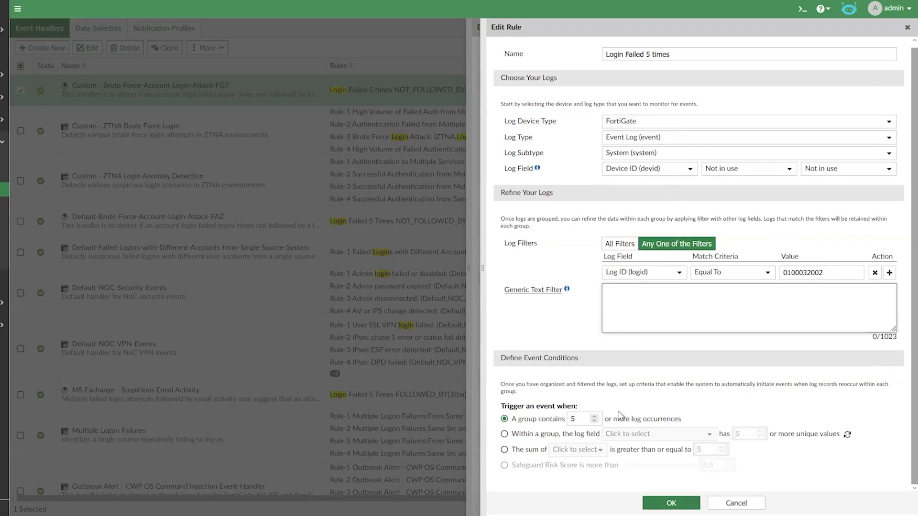
left_click(736, 503)
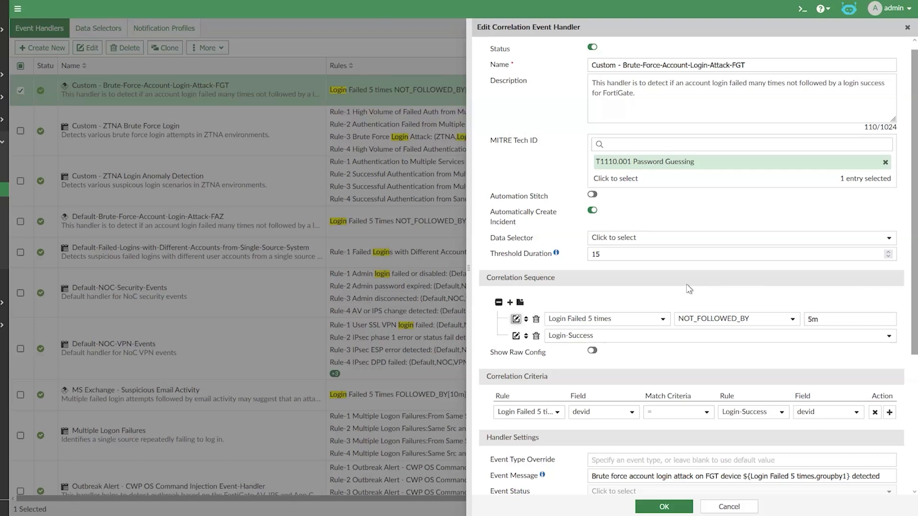
- Review the handler's threshold duration, correlation criteria and handler settings, then close the handler without saving
left_click_drag(491, 257, 552, 260)
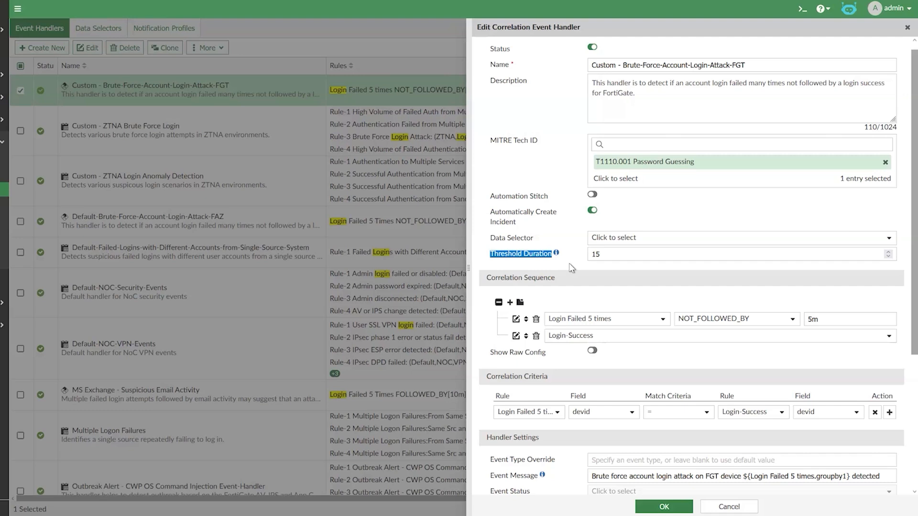
scroll(595, 270, "down", 3)
scroll(595, 270, "down", 1)
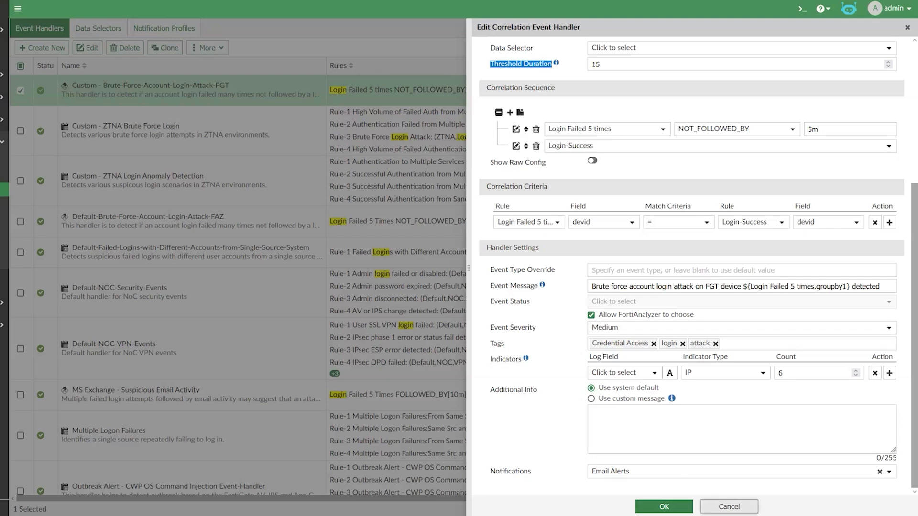
left_click(728, 506)
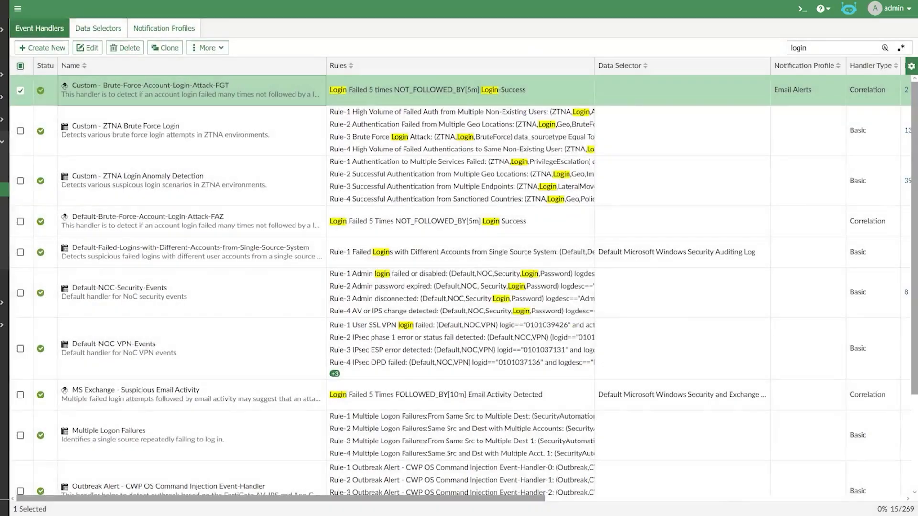
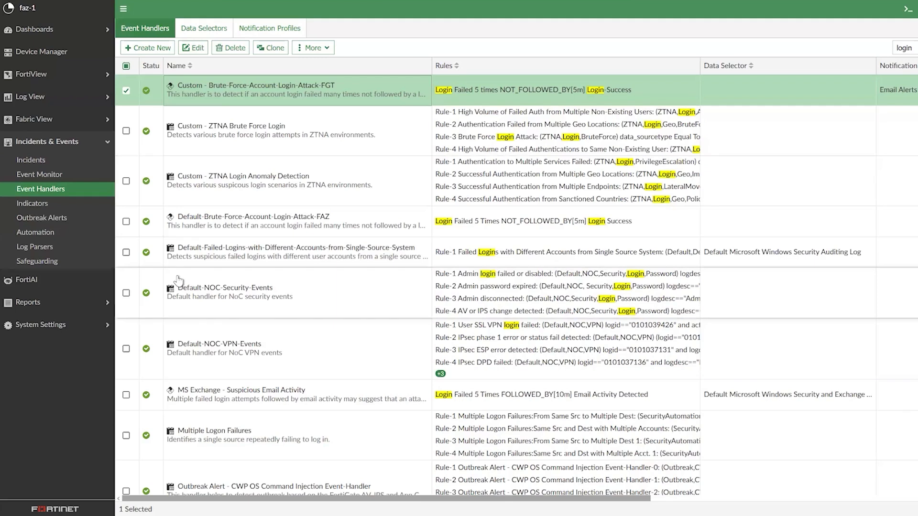
- Open the advanced system settings for mail servers and select the FortiMail Evoke SMTP server entry
left_click(40, 325)
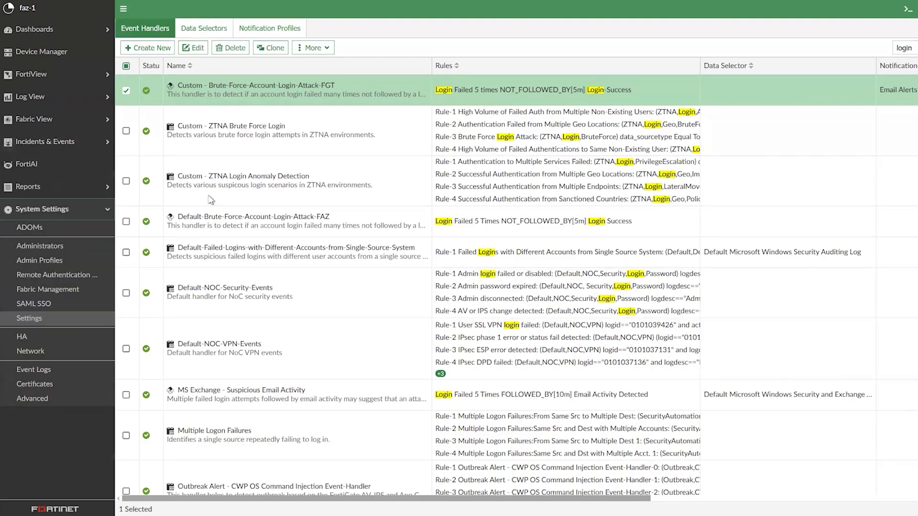
left_click(29, 399)
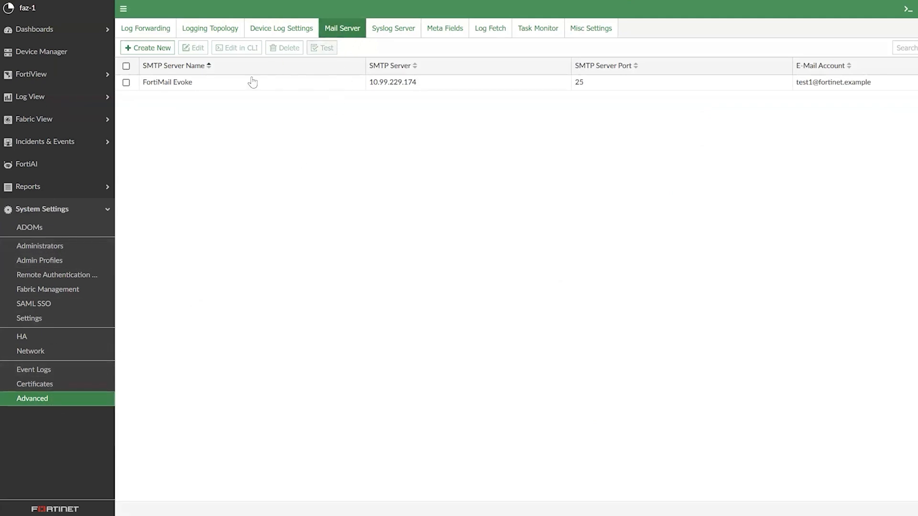
left_click(216, 87)
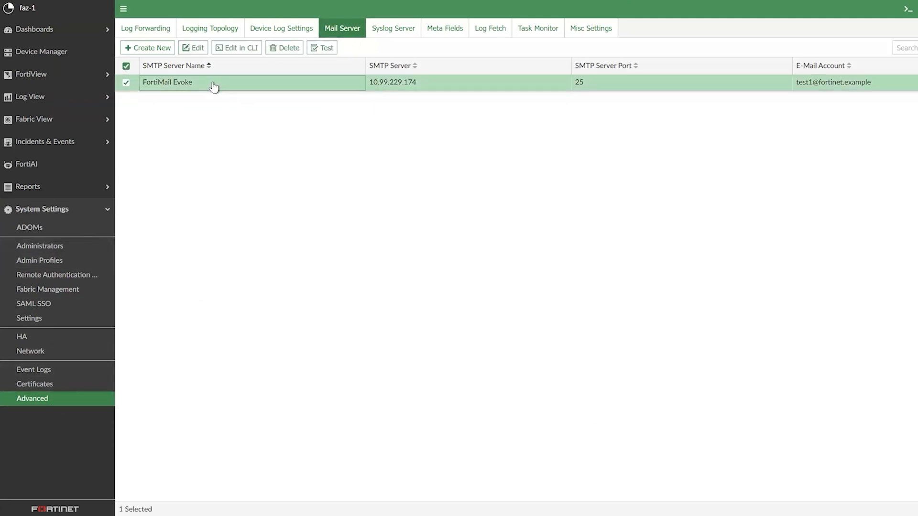
- Open the Email Alerts notification profile among the event handler notification profiles, review its e-mail recipients and subject, then cancel
left_click(41, 143)
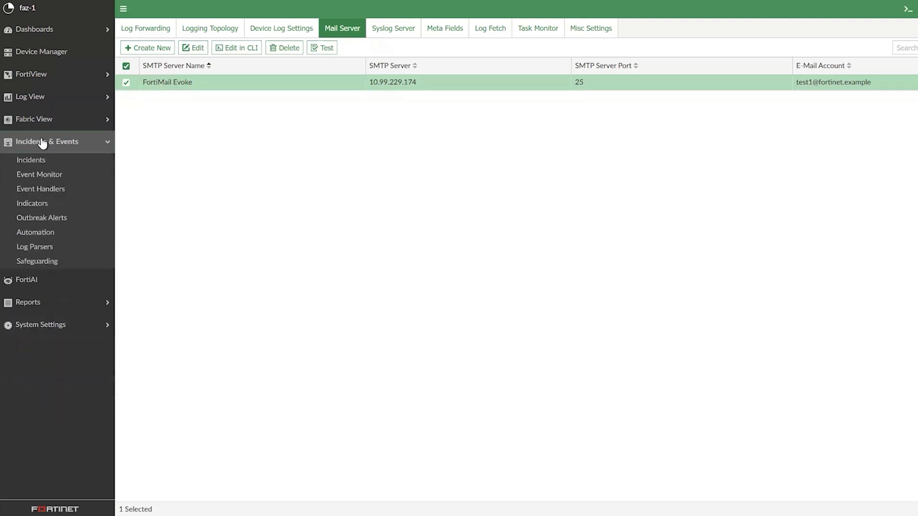
left_click(51, 191)
left_click(296, 30)
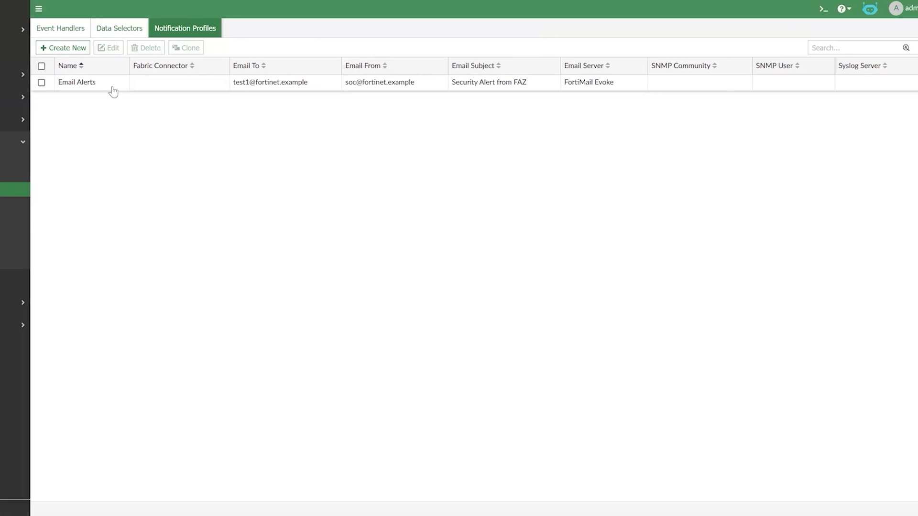
double_click(115, 86)
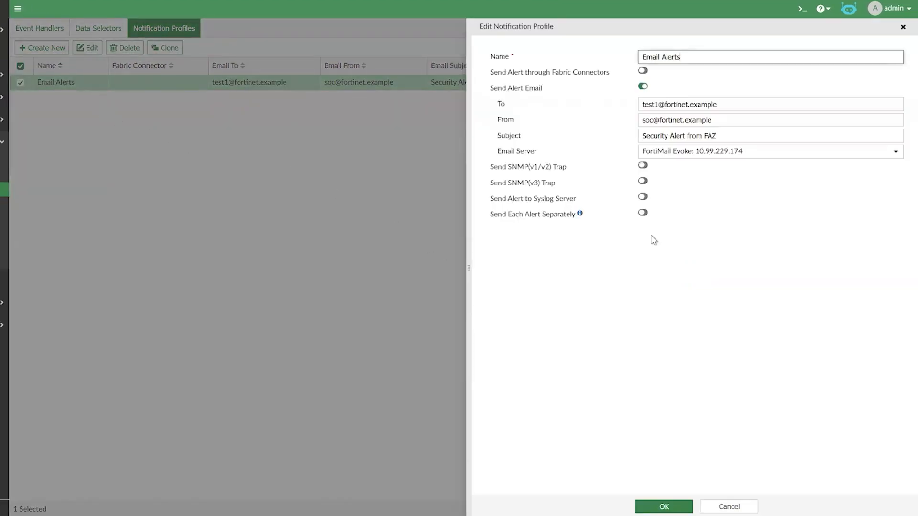
left_click(661, 104)
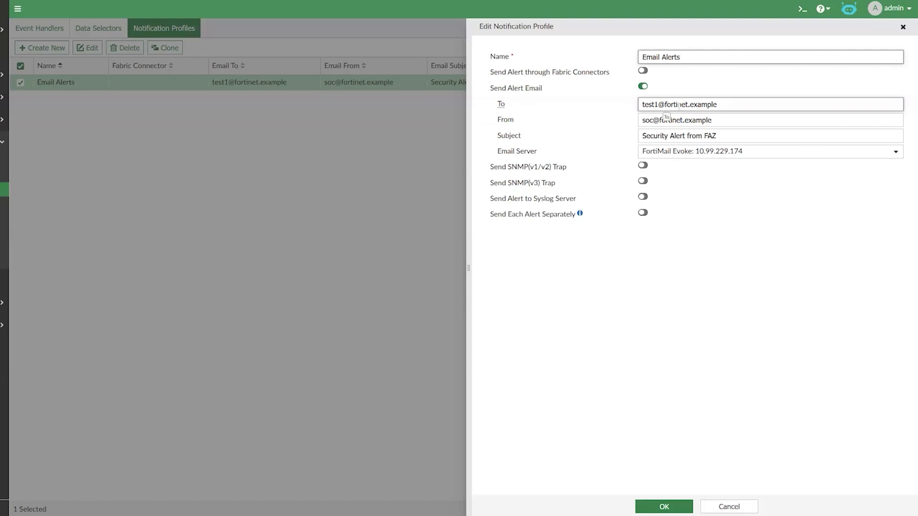
left_click(686, 137)
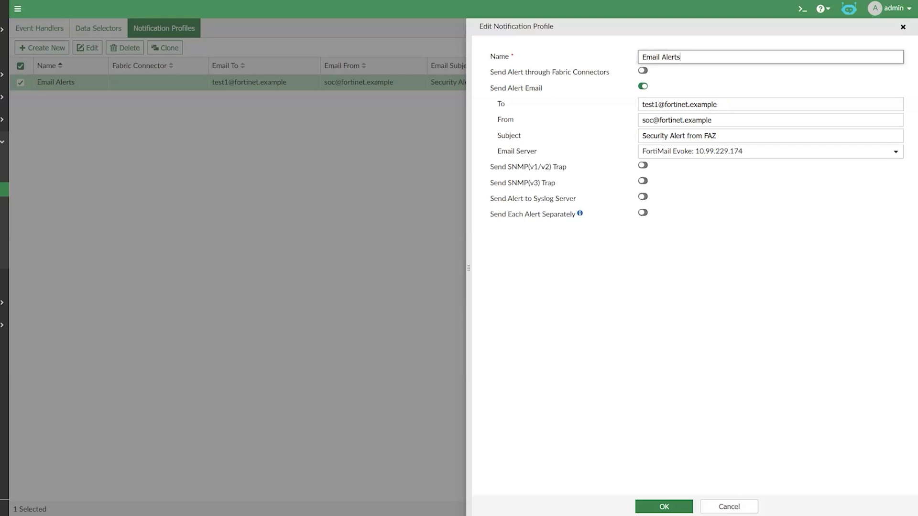
left_click(743, 507)
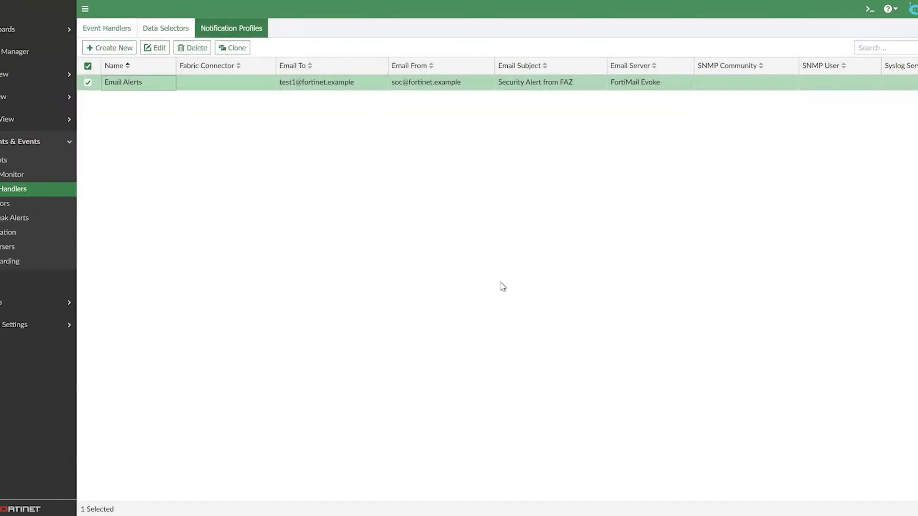
- Open the ZTNA Login Events custom view in the event monitor, expand the demo group and sort events by rule name
left_click(48, 178)
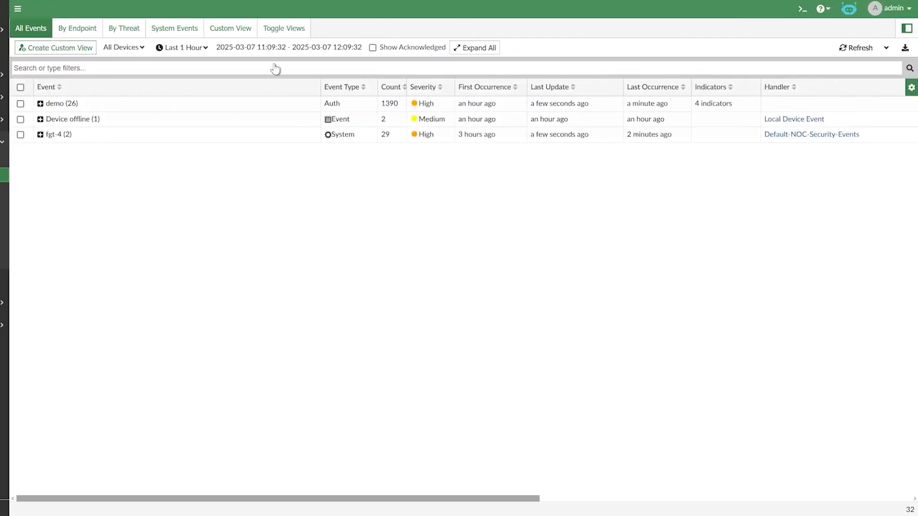
left_click(223, 30)
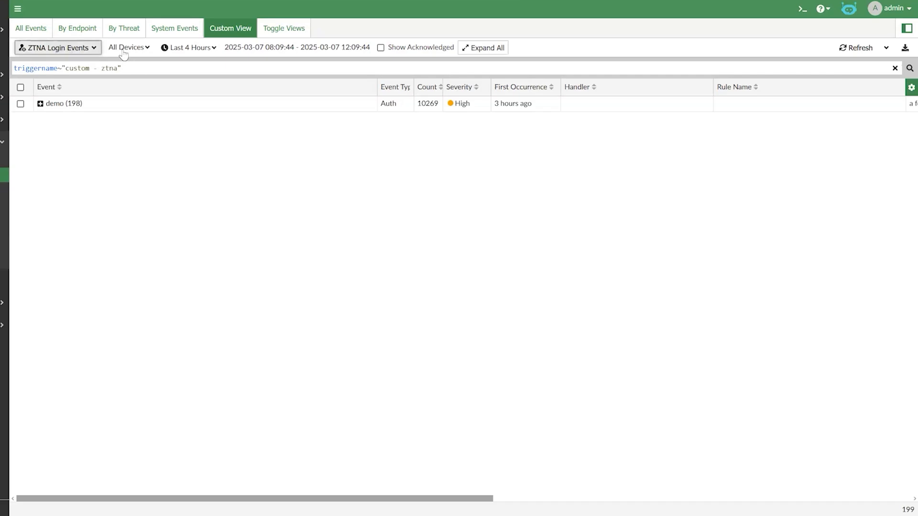
left_click(41, 104)
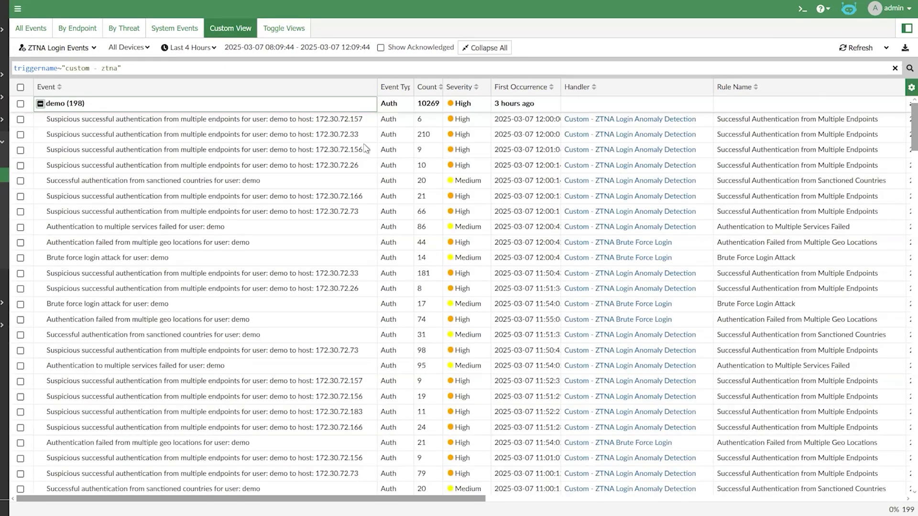
left_click(799, 94)
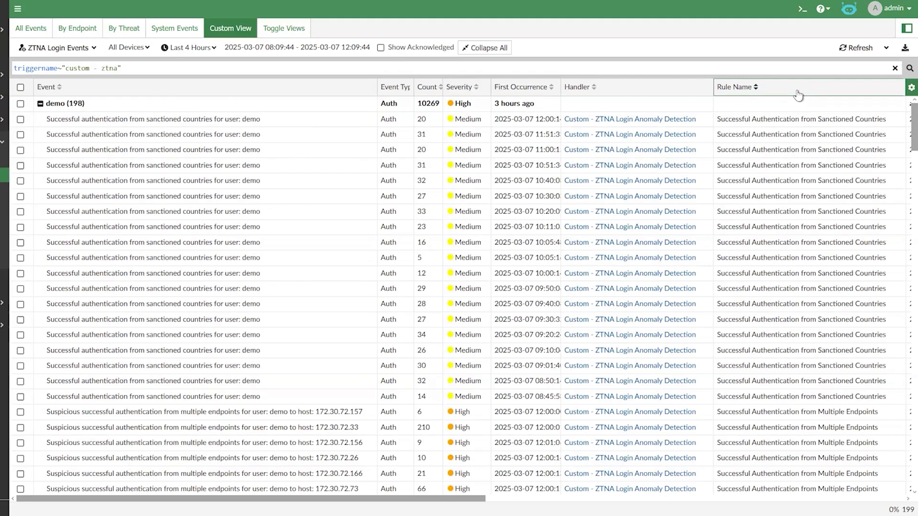
left_click(798, 95)
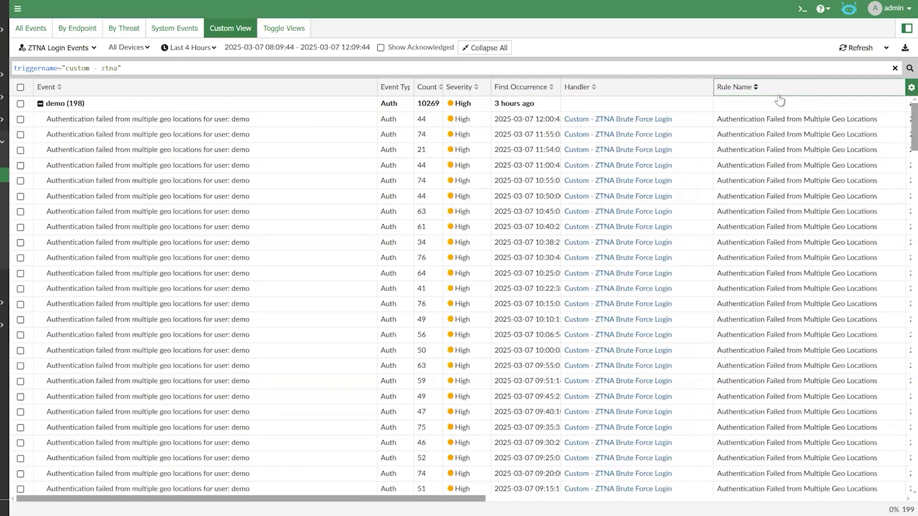
- Open the logs of an 'Authentication failed from multiple geo locations' event, widen the log panel to compare source countries, then close it
left_click(691, 122)
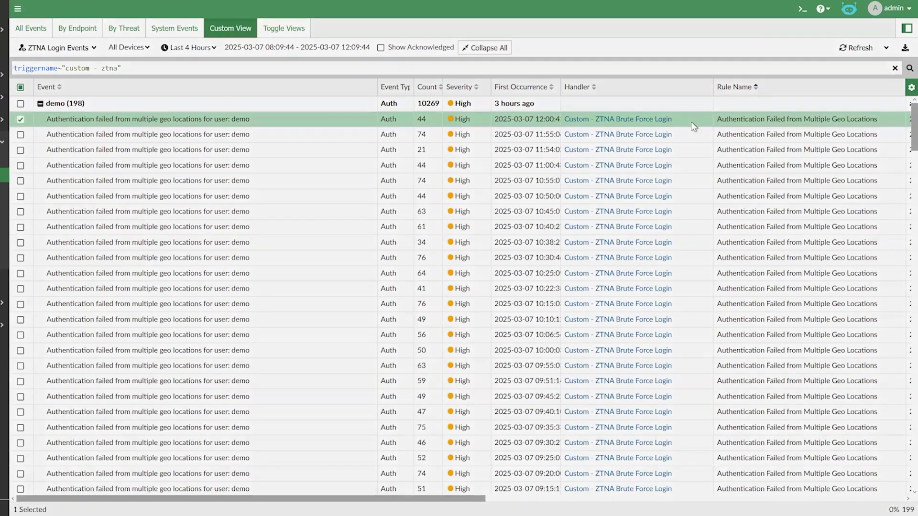
double_click(692, 124)
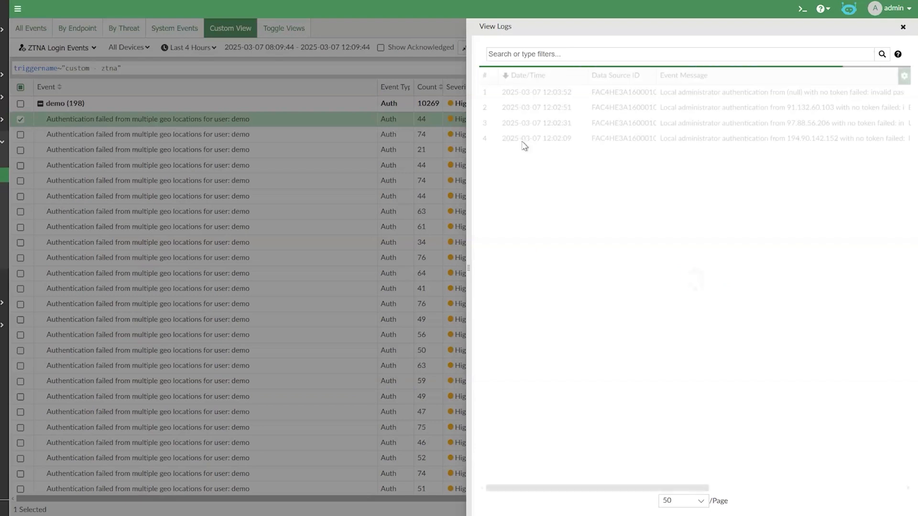
left_click_drag(467, 115, 24, 111)
left_click(133, 139)
left_click(128, 109)
left_click(490, 122)
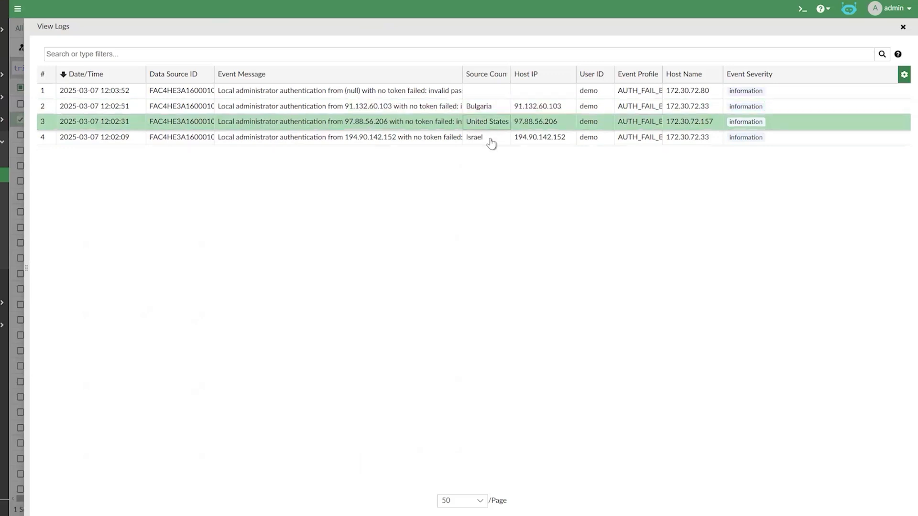
left_click(491, 139)
left_click(494, 107)
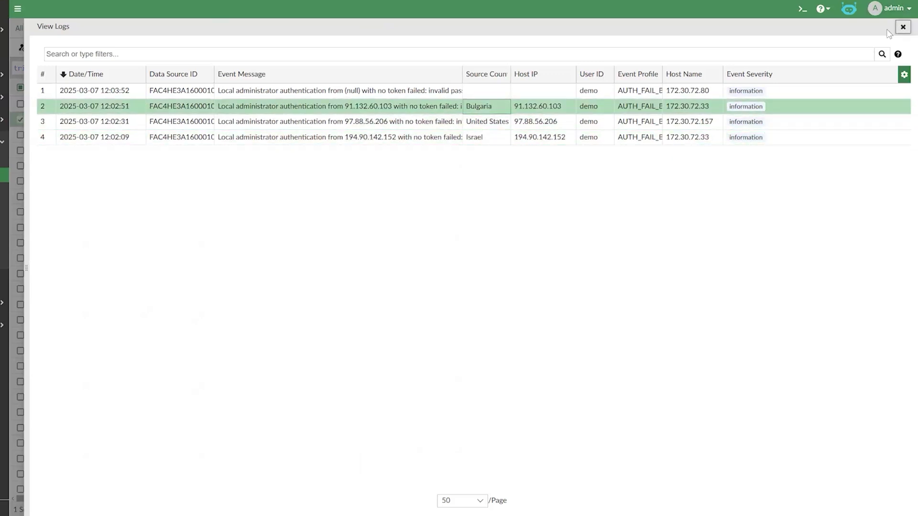
left_click(903, 27)
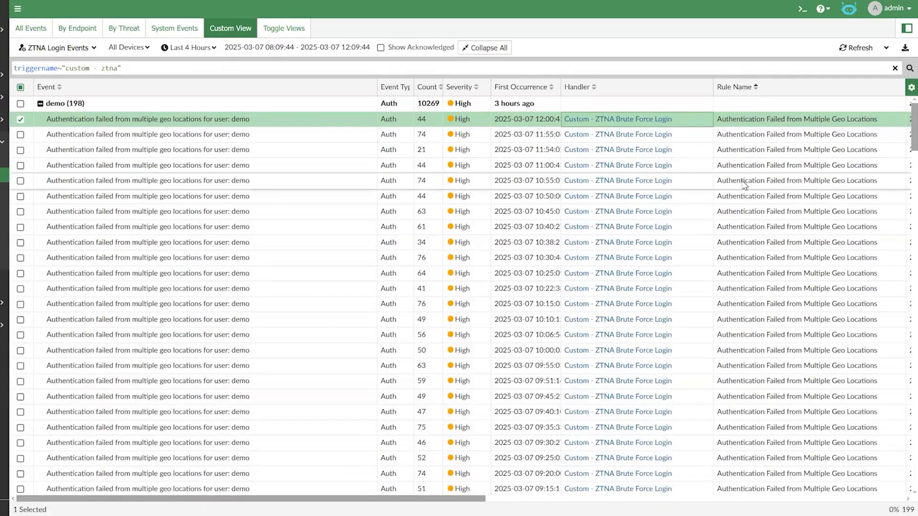
- Open the logs of a 'Brute force login attack' event, inspect one log entry's details, then close the log panel
scroll(744, 185, "down", 15)
scroll(742, 177, "down", 5)
left_click(744, 140)
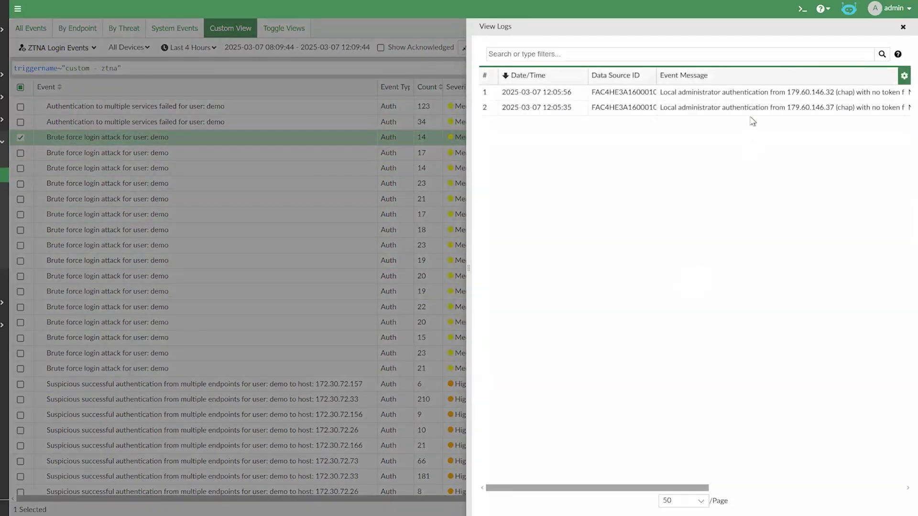
double_click(749, 111)
scroll(810, 200, "down", 2)
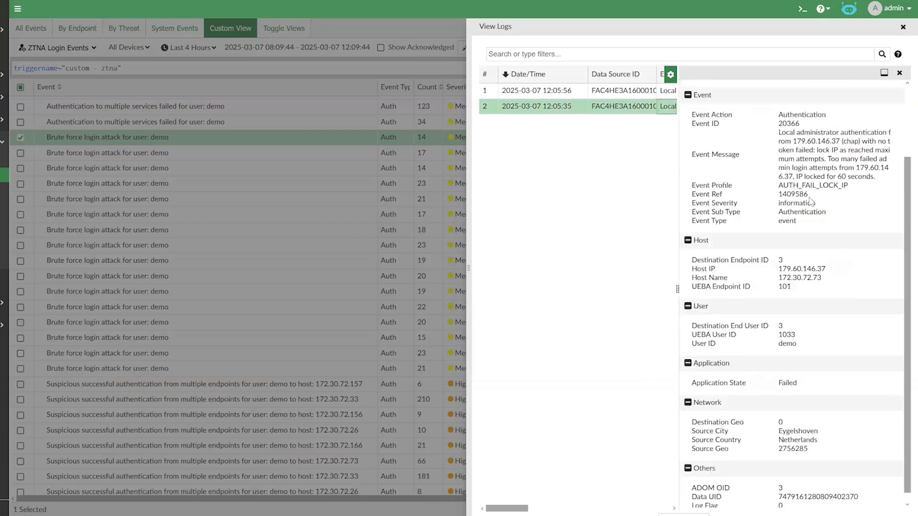
scroll(812, 201, "up", 3)
left_click(902, 27)
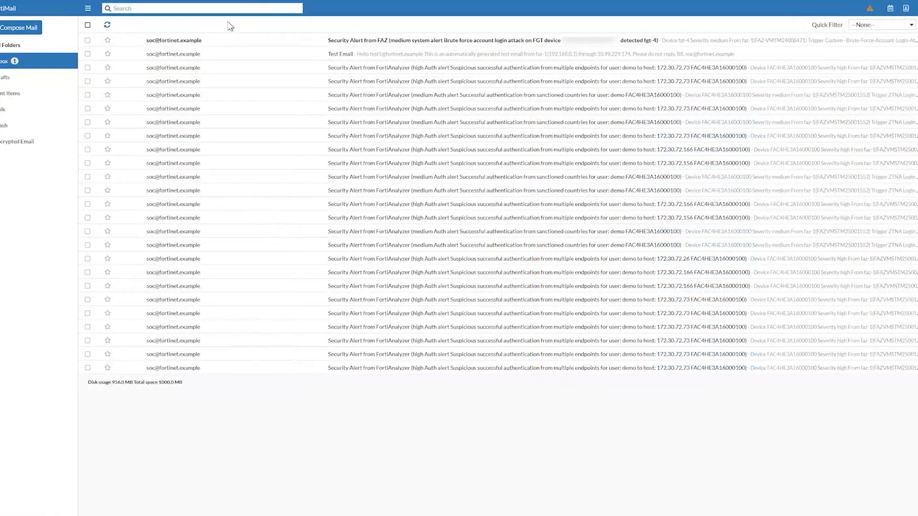
- Switch to FortiMail webmail and open the 'Security Alert from FAZ' brute-force alert e-mail
left_click(376, 41)
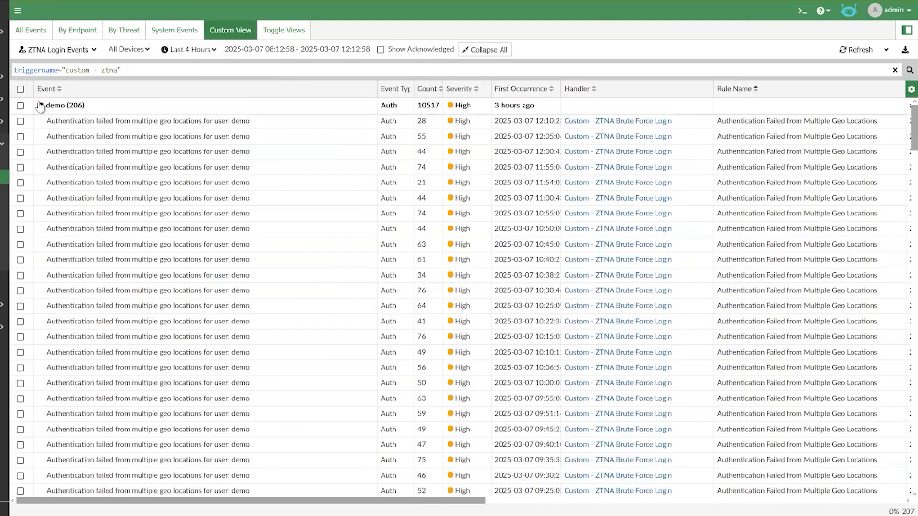
- In All Events, expand the brute-force group and create a new incident from the 'Brute force account login attack on FGT device' event with default details
left_click(39, 28)
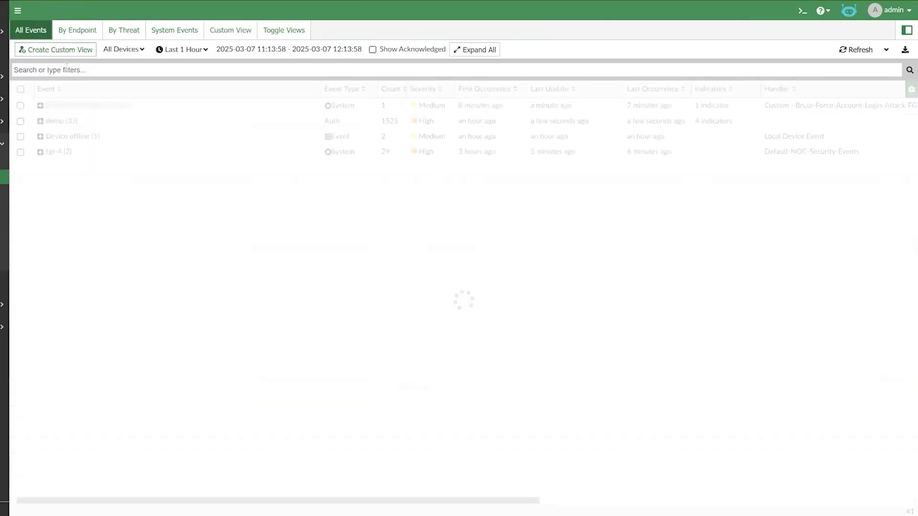
left_click(41, 106)
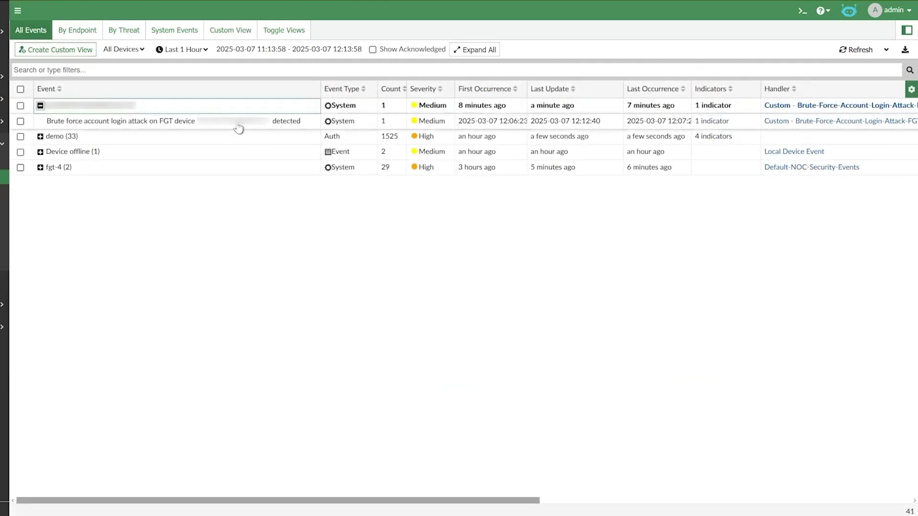
left_click(239, 126)
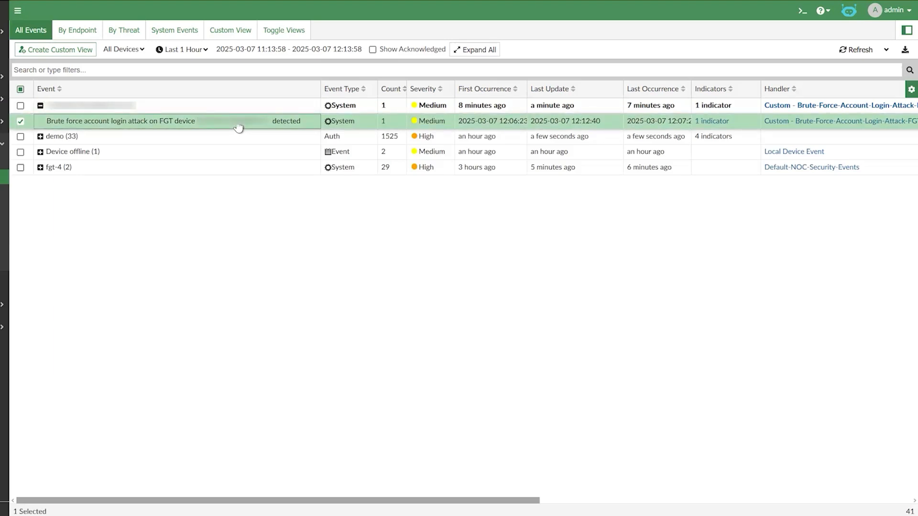
right_click(238, 128)
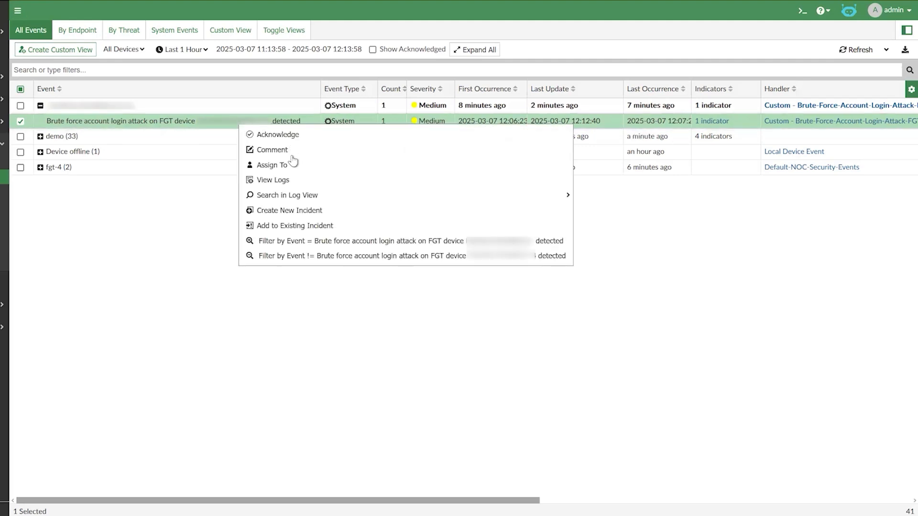
left_click(295, 211)
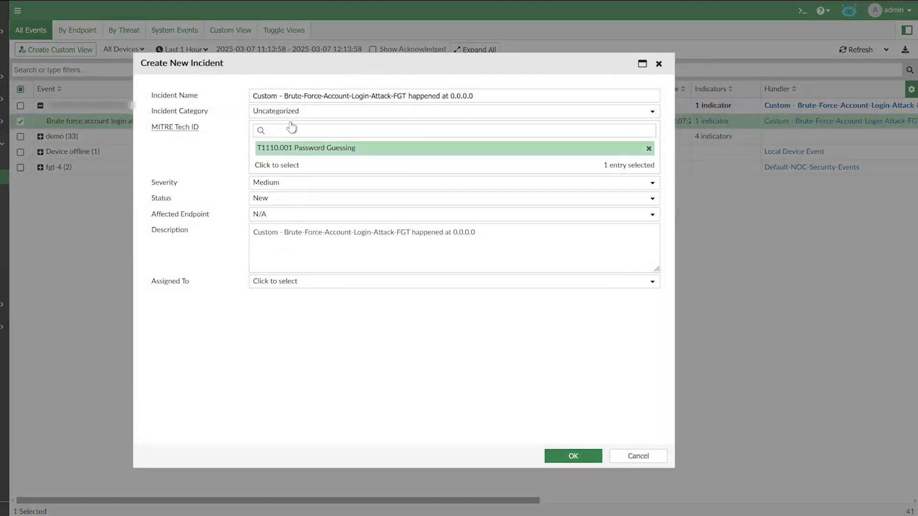
left_click(573, 456)
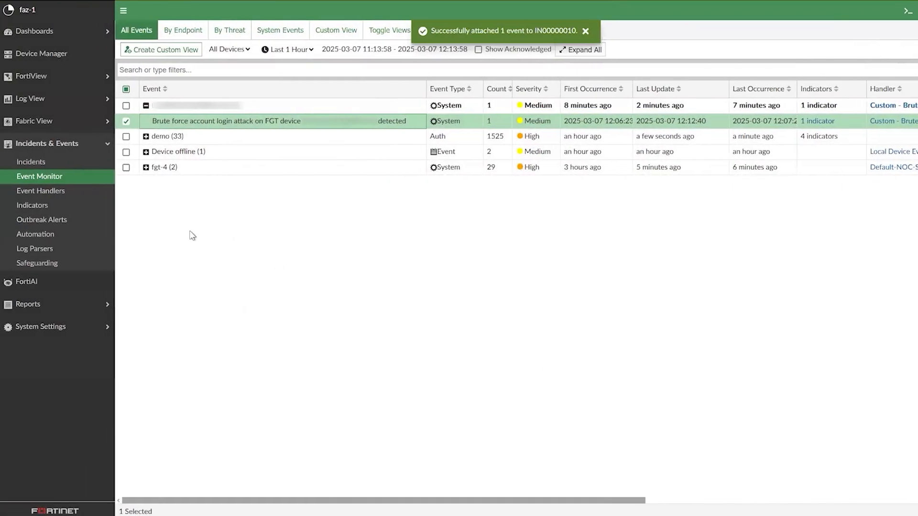
- Open the incidents list and select the 'Custom - Brute-Force-Account-Login-Attack-FGT on FGT-4' incident
left_click(48, 165)
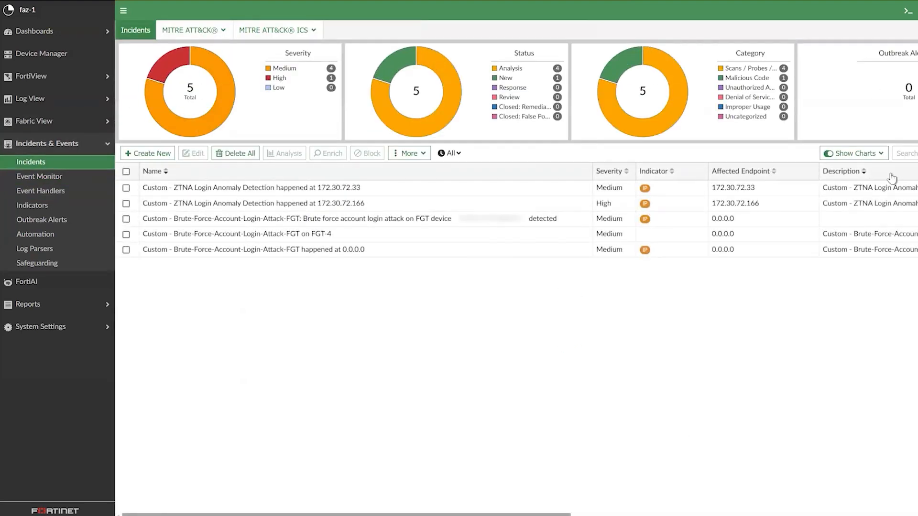
scroll(892, 195, "right", 2)
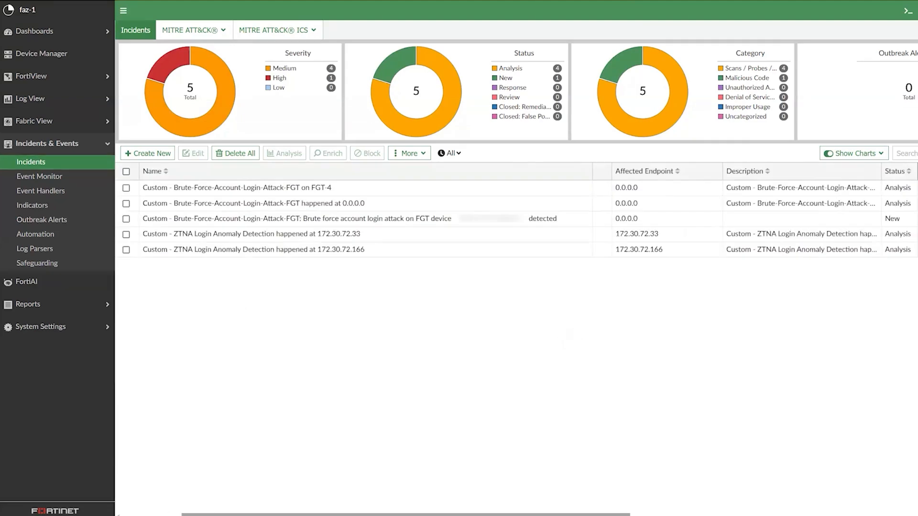
scroll(451, 196, "left", 2)
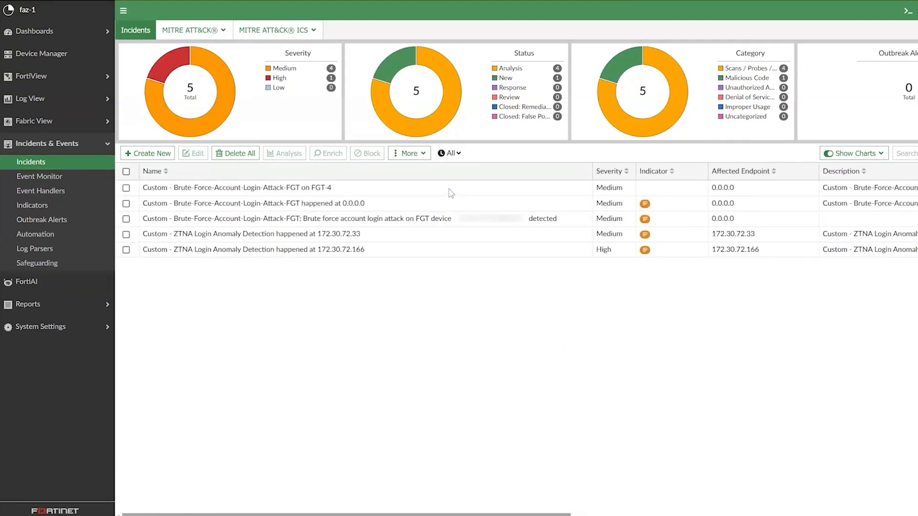
left_click(274, 188)
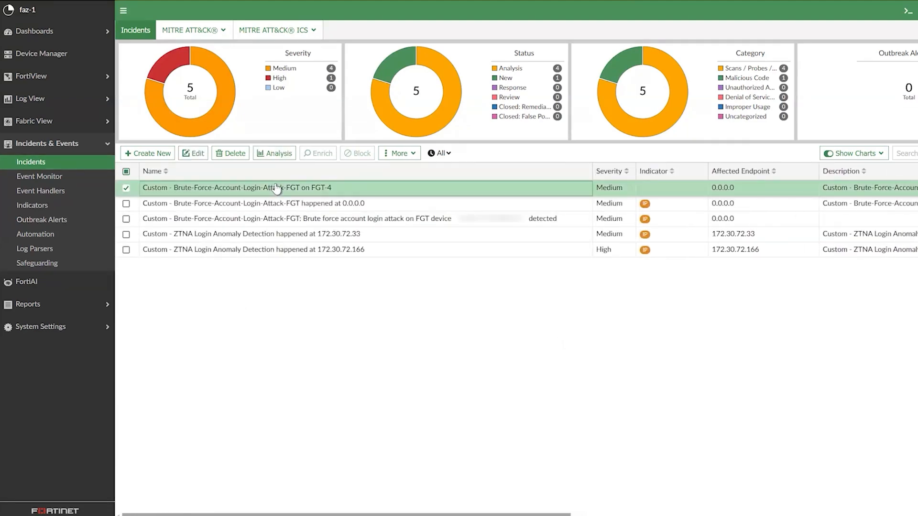